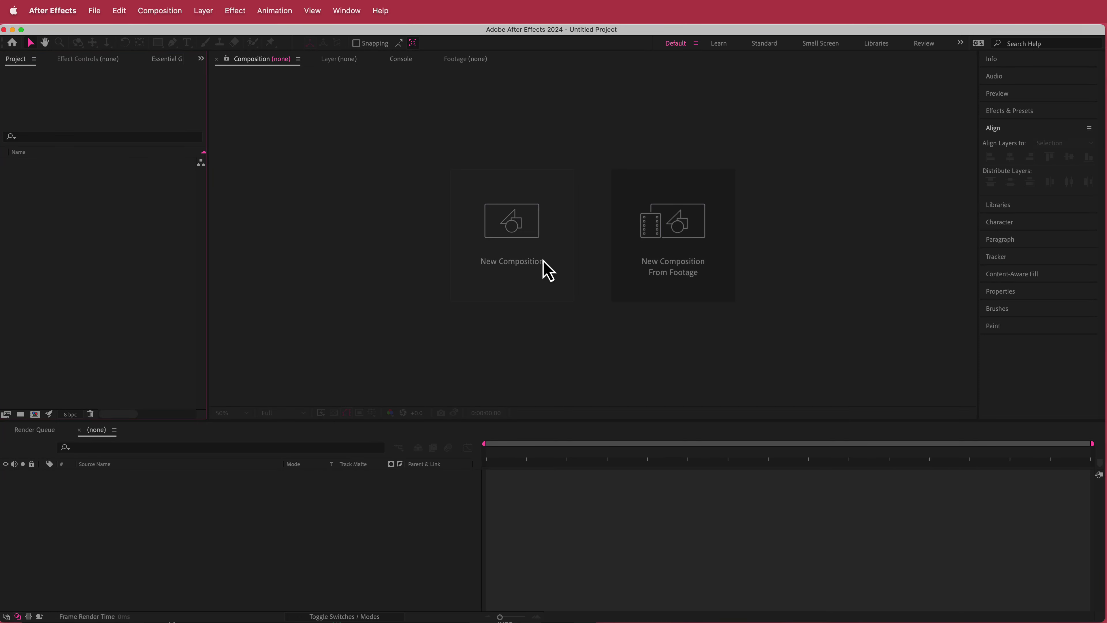
Create a 15-second 1920 x 1080 composition at 30 fps and add a text layer reading SHATTER.
left_click(543, 260)
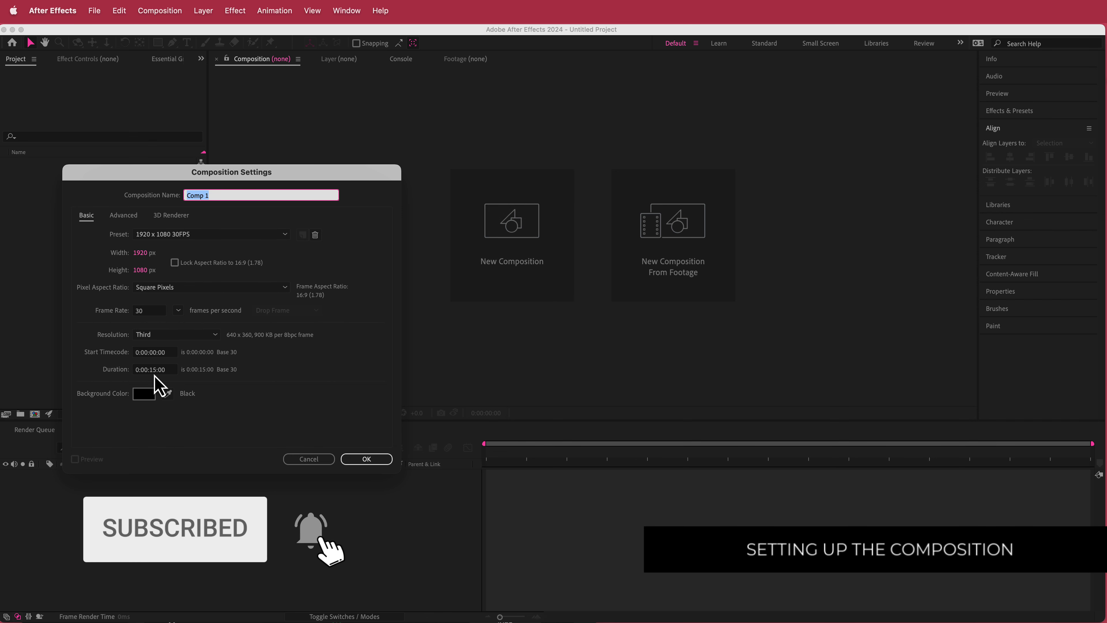
left_click(381, 462)
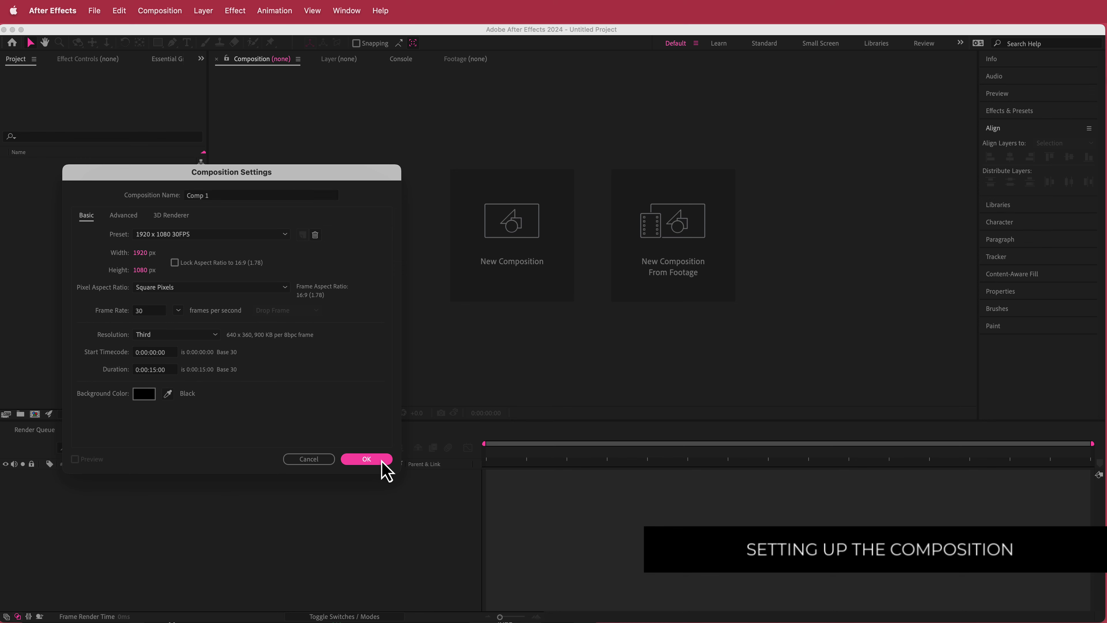
right_click(216, 477)
mouse_move(246, 491)
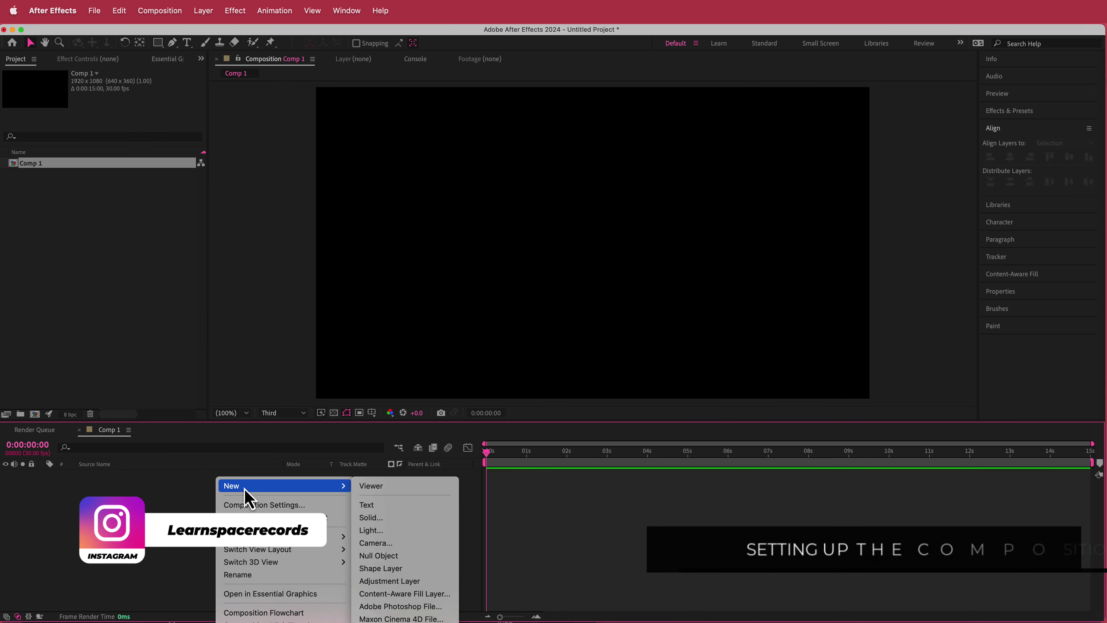
left_click(374, 506)
type("SHATTER")
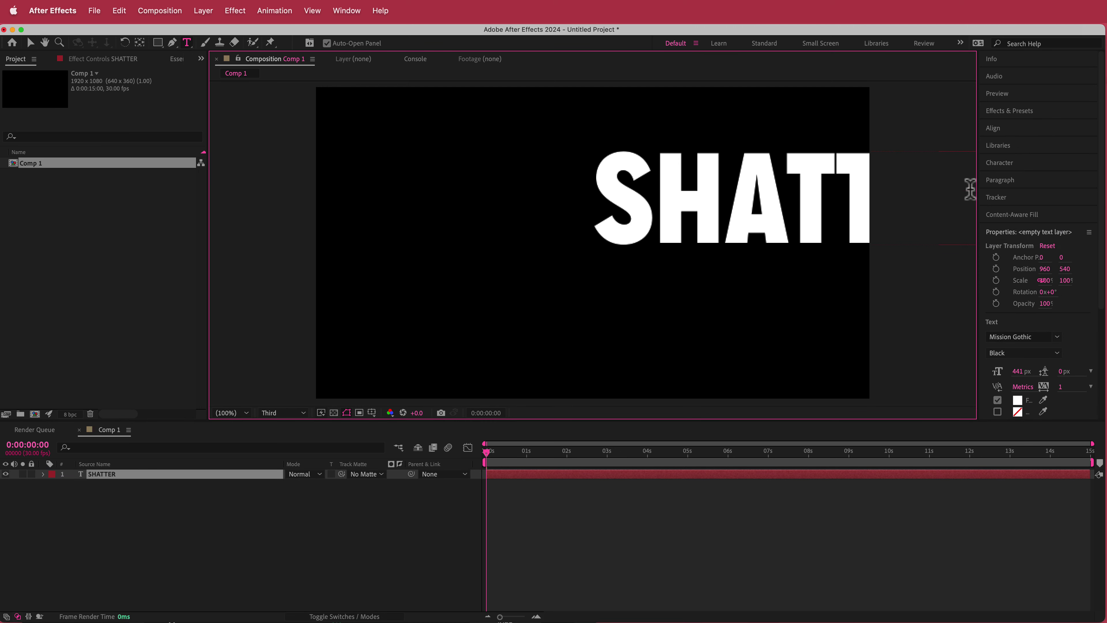
Review the SHATTER text's font choices and its additional character and tracking options.
scroll(1088, 333, "down", 4)
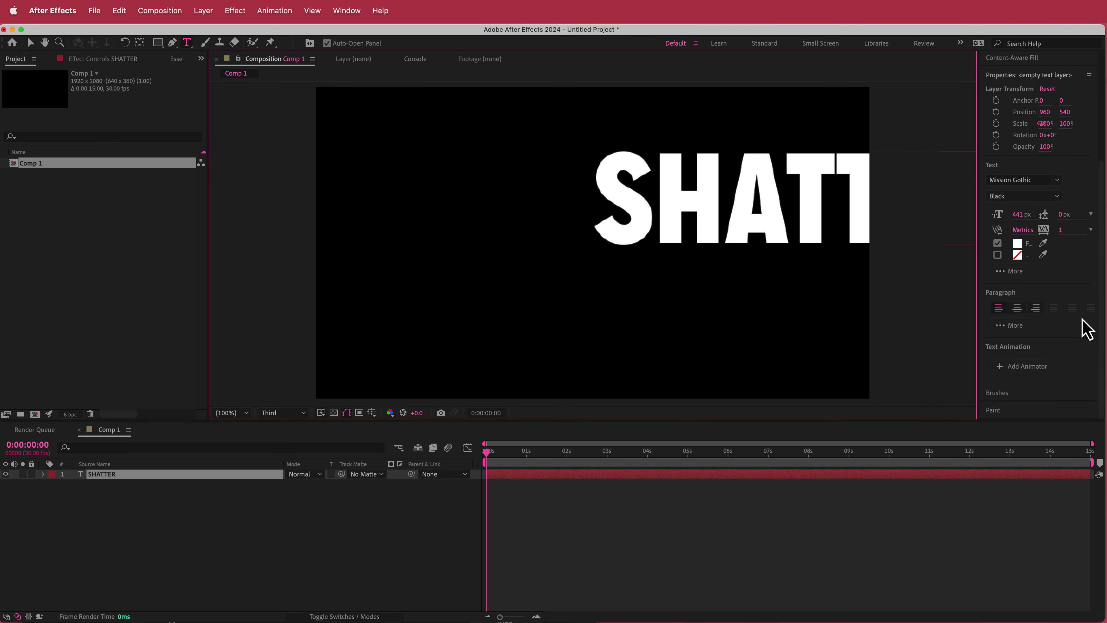
left_click(1057, 180)
scroll(1022, 227, "up", 3)
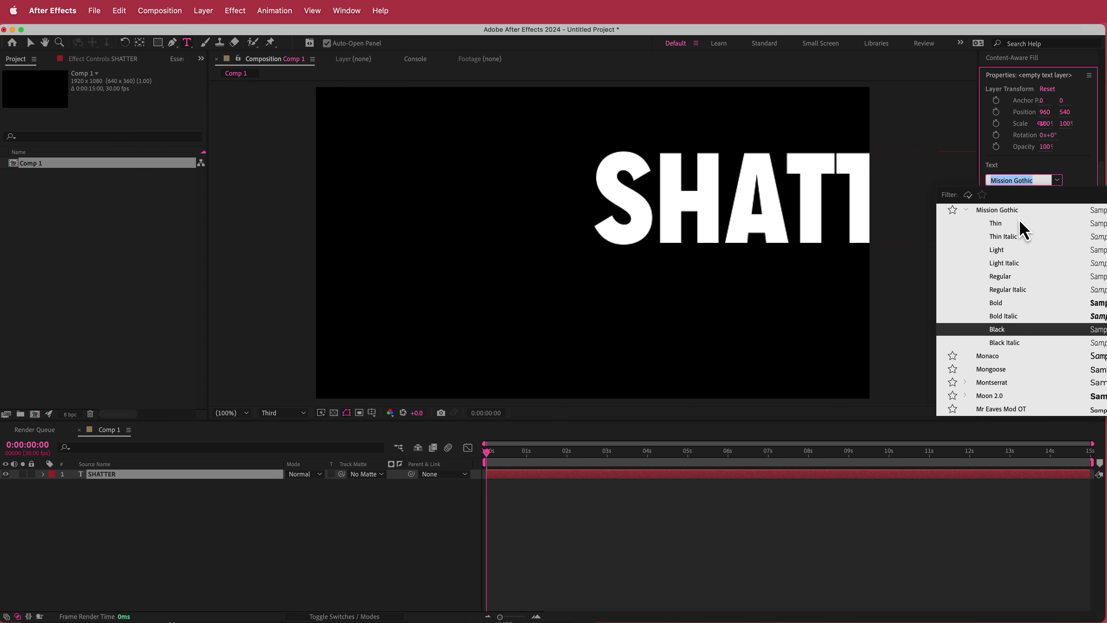
left_click(1059, 182)
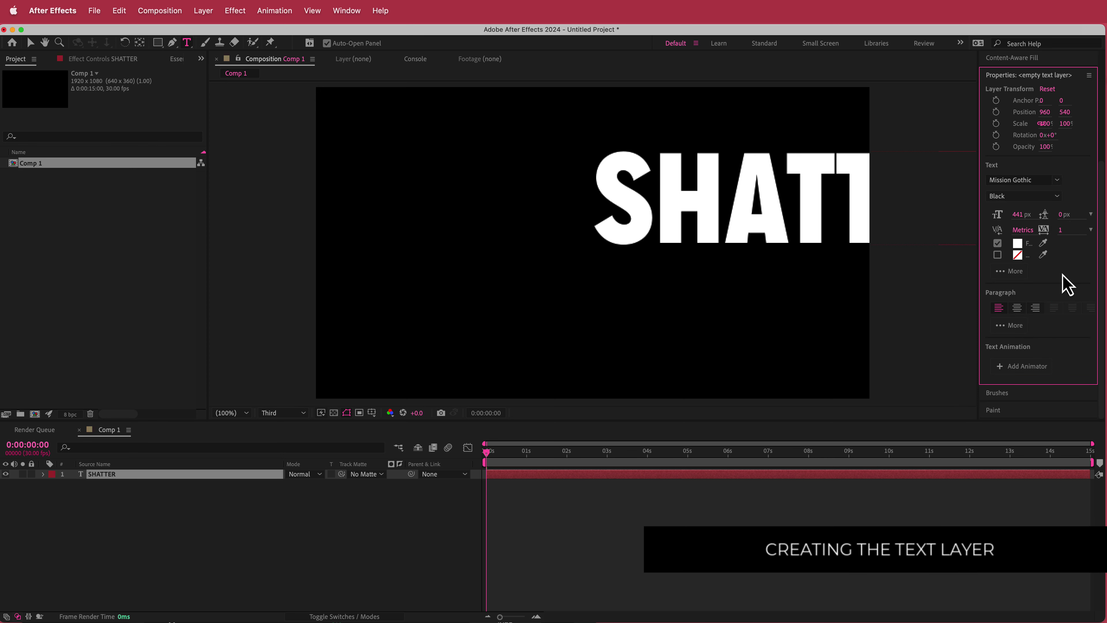
left_click(1009, 271)
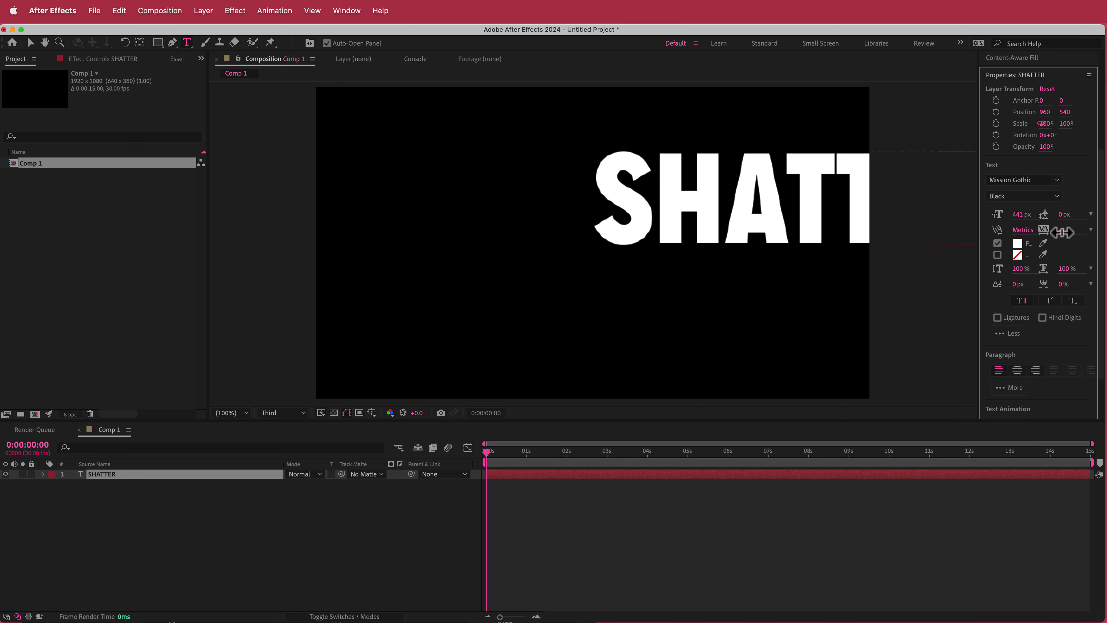
left_click_drag(1064, 232, 1060, 233)
Center the SHATTER text horizontally and vertically in the composition using Align.
scroll(1041, 183, "up", 3)
left_click(998, 130)
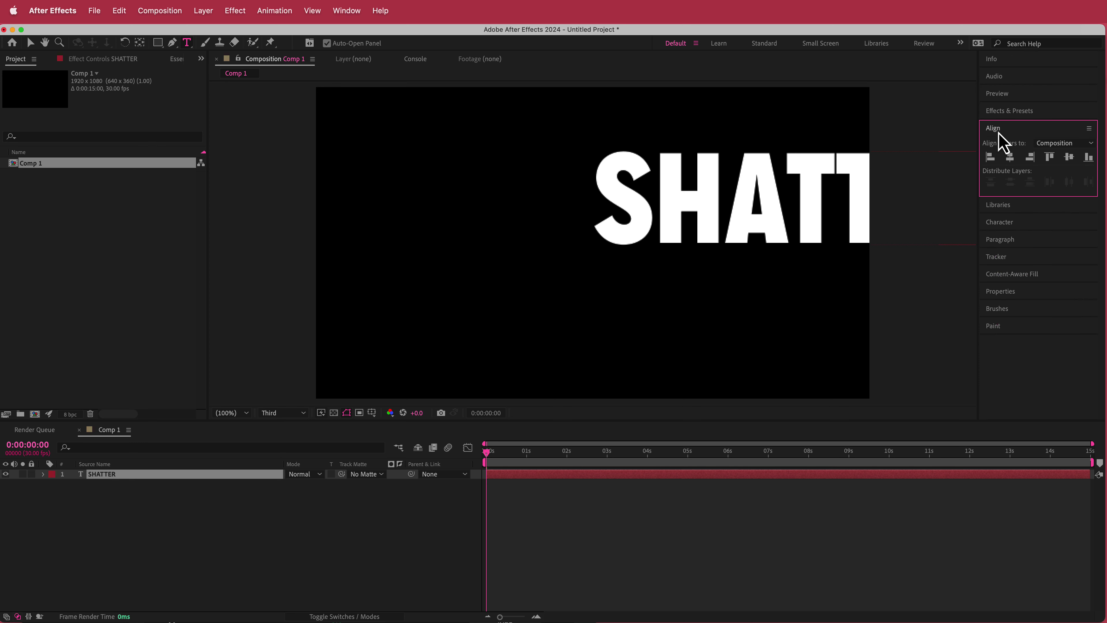
left_click(1010, 158)
left_click(1070, 158)
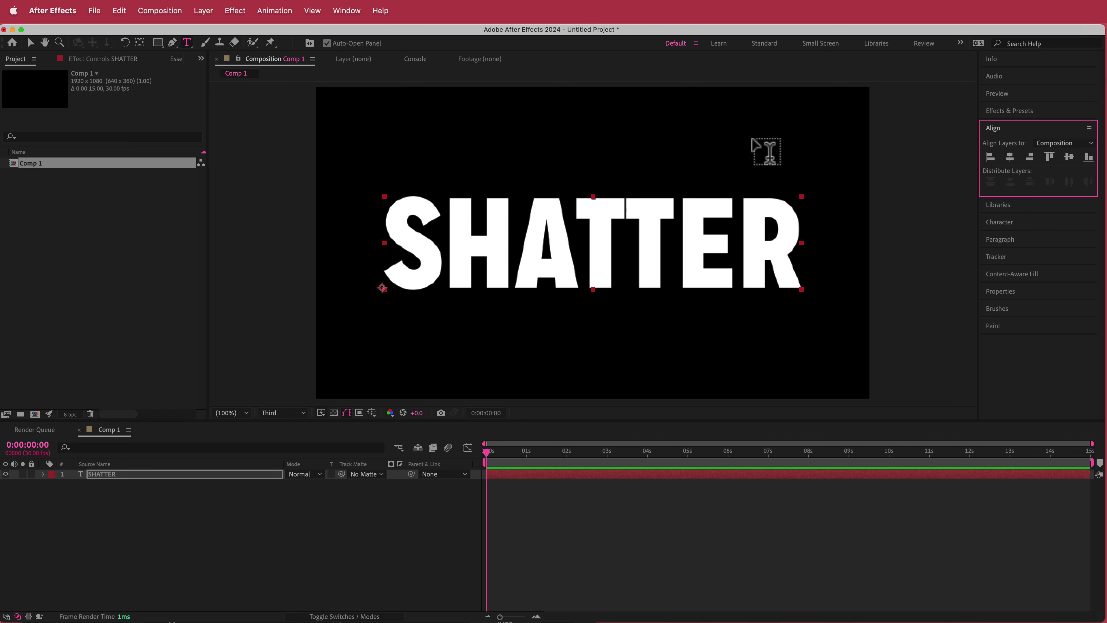
left_click(347, 12)
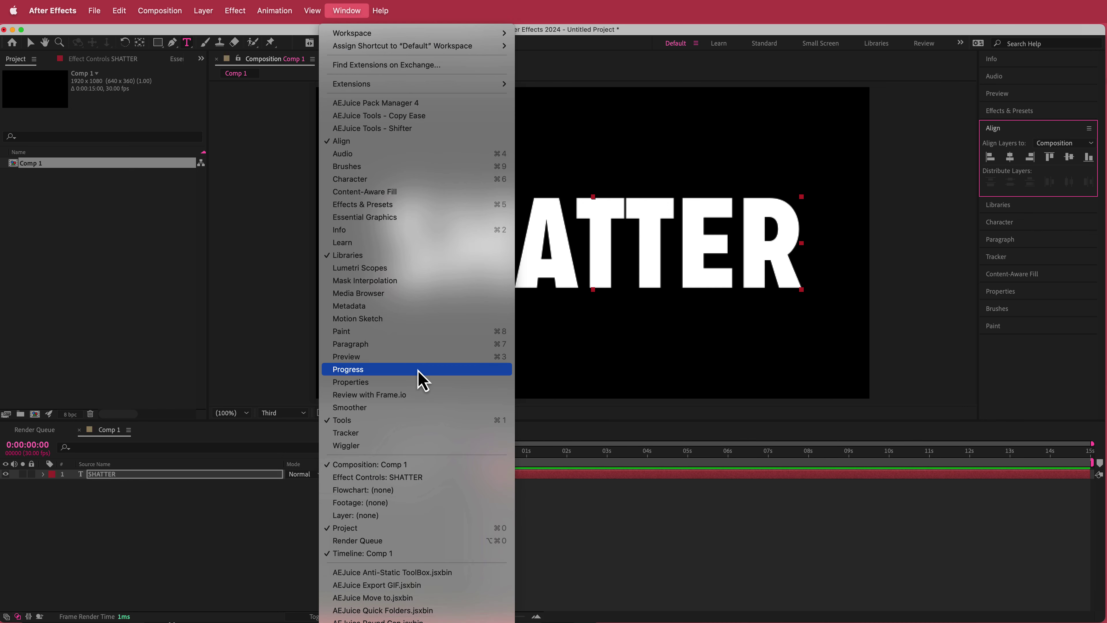
left_click(241, 268)
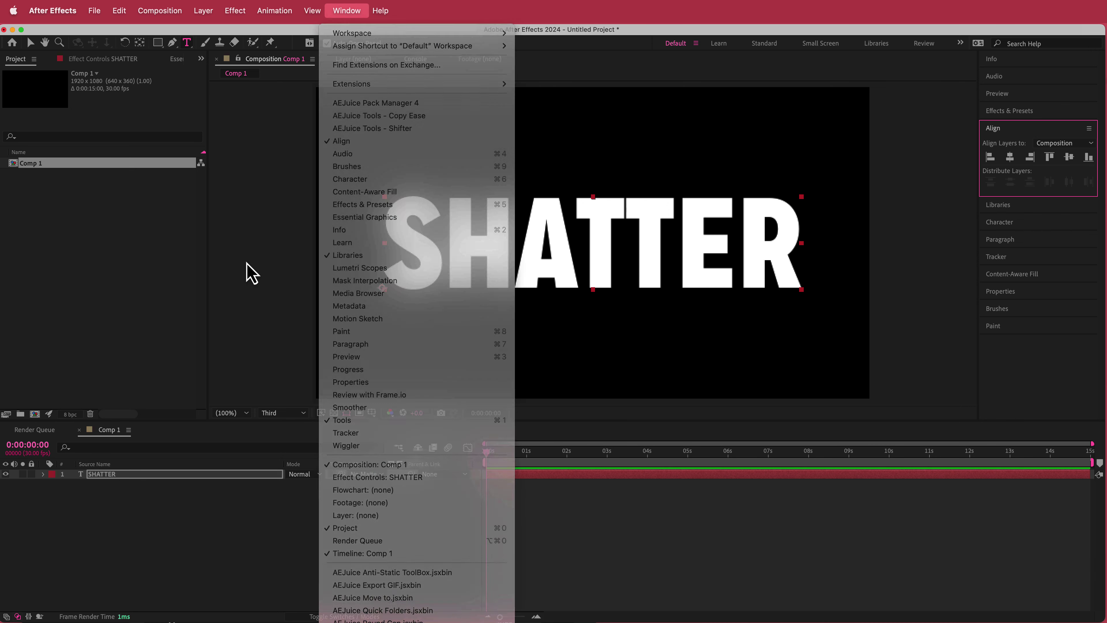
Pre-compose the SHATTER text layer into a new composition named TEXT, moving all attributes into it.
left_click(118, 485)
left_click(111, 476)
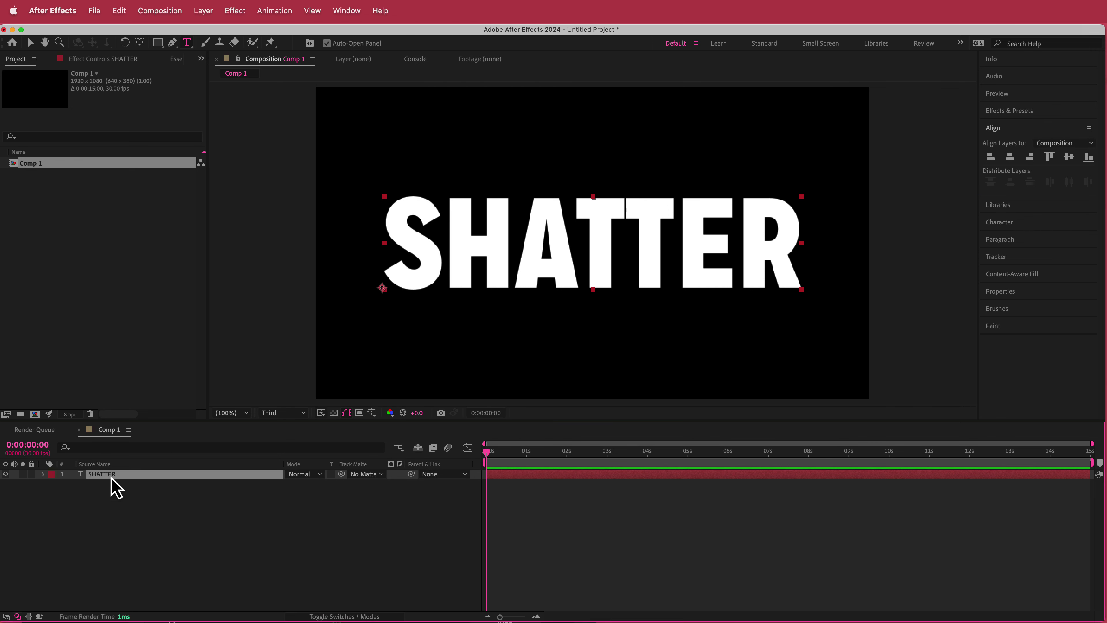
left_click(205, 12)
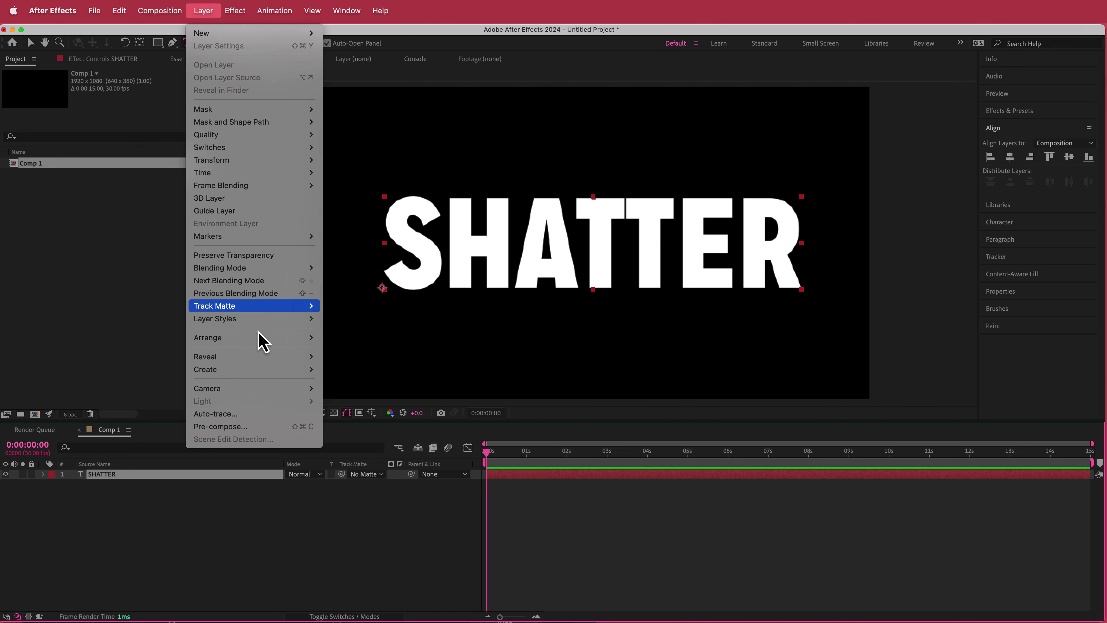
left_click(237, 428)
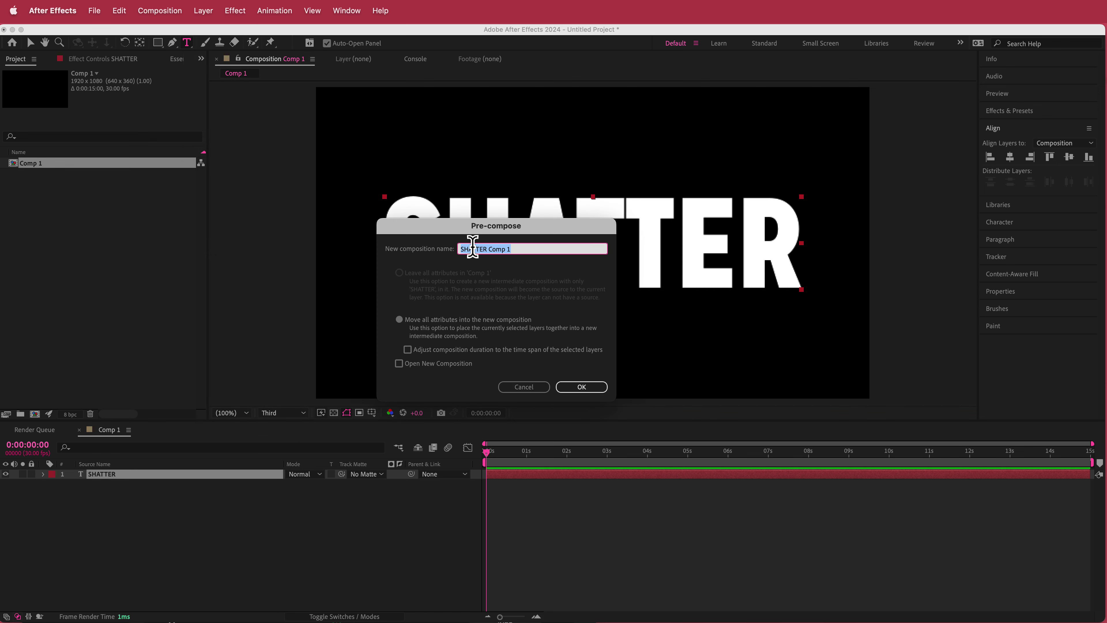
type("TEXT")
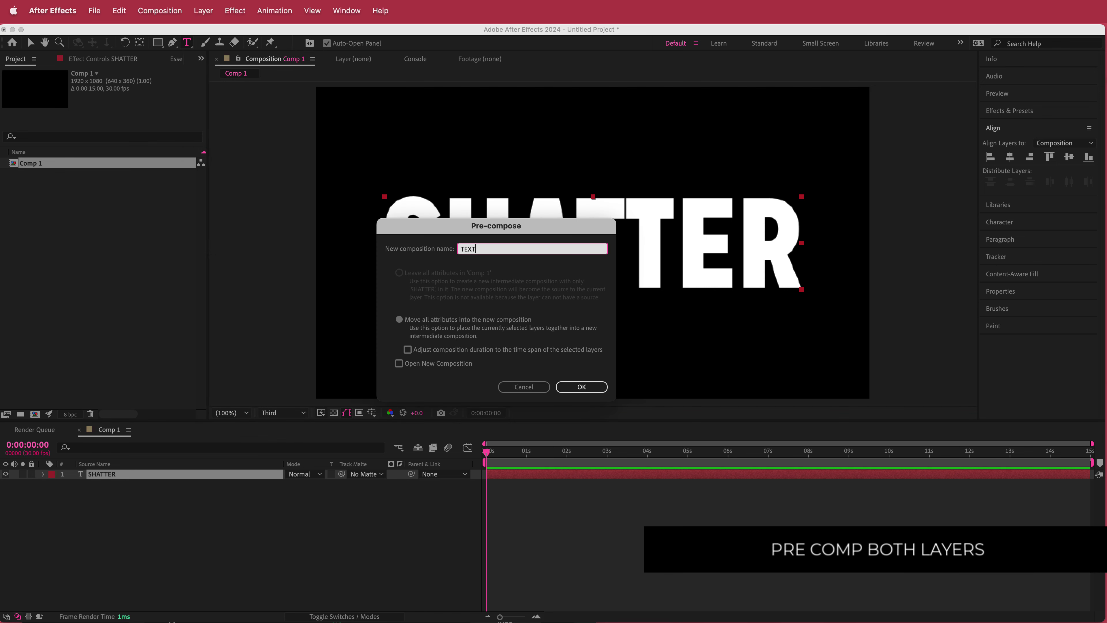
key("Return")
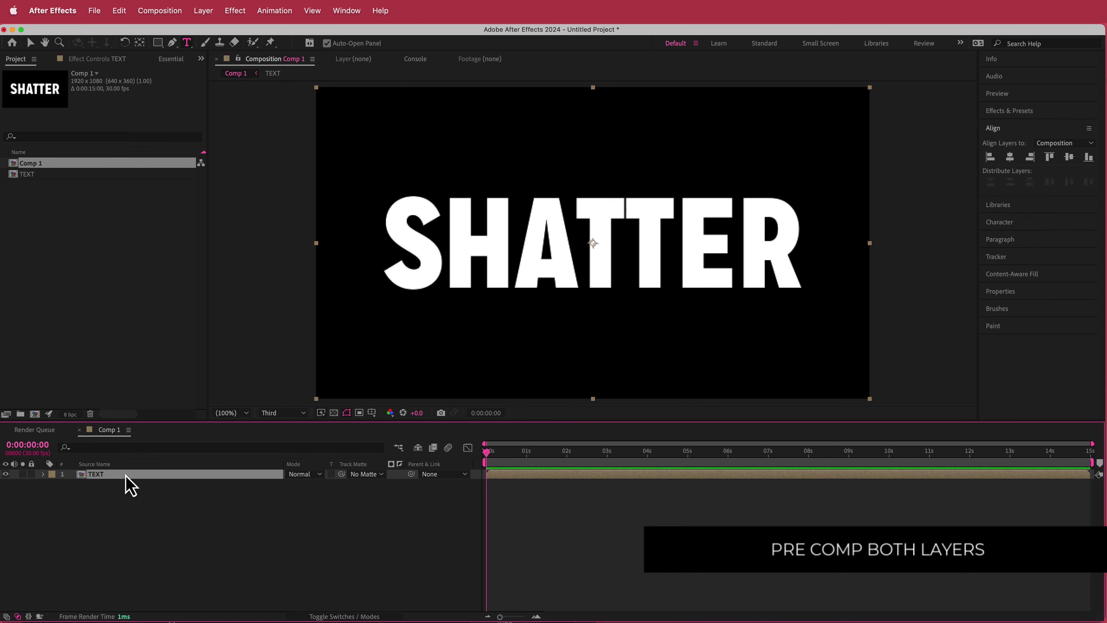
Show the layer switches in the timeline and create a white 1920 x 1080 solid named FRACTAL.
left_click(354, 616)
right_click(362, 476)
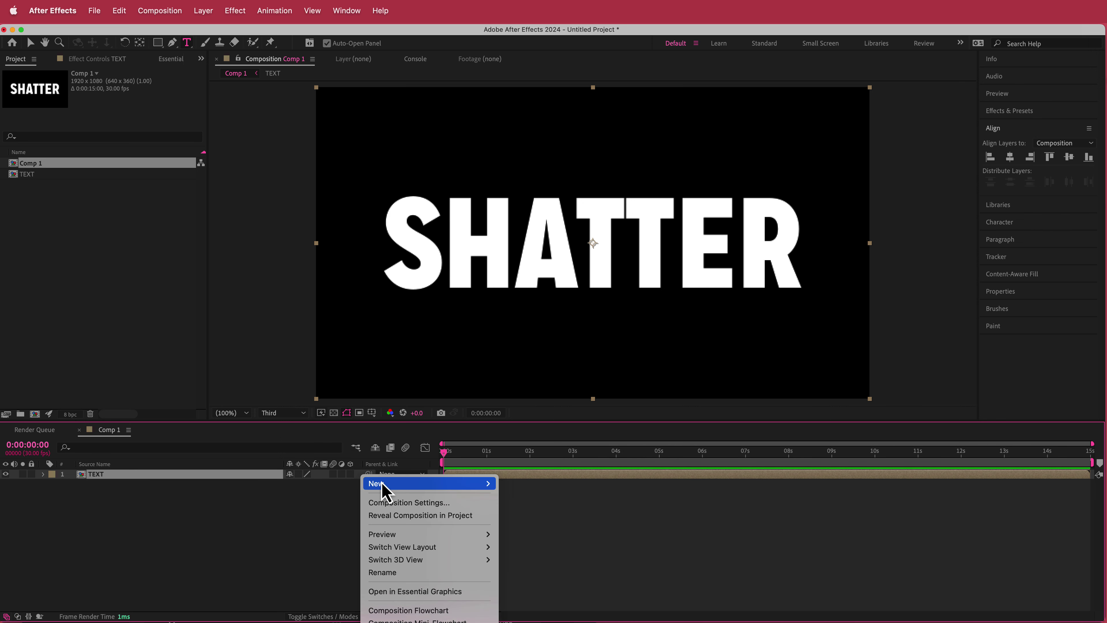
mouse_move(383, 485)
left_click(533, 517)
type("FRACTA")
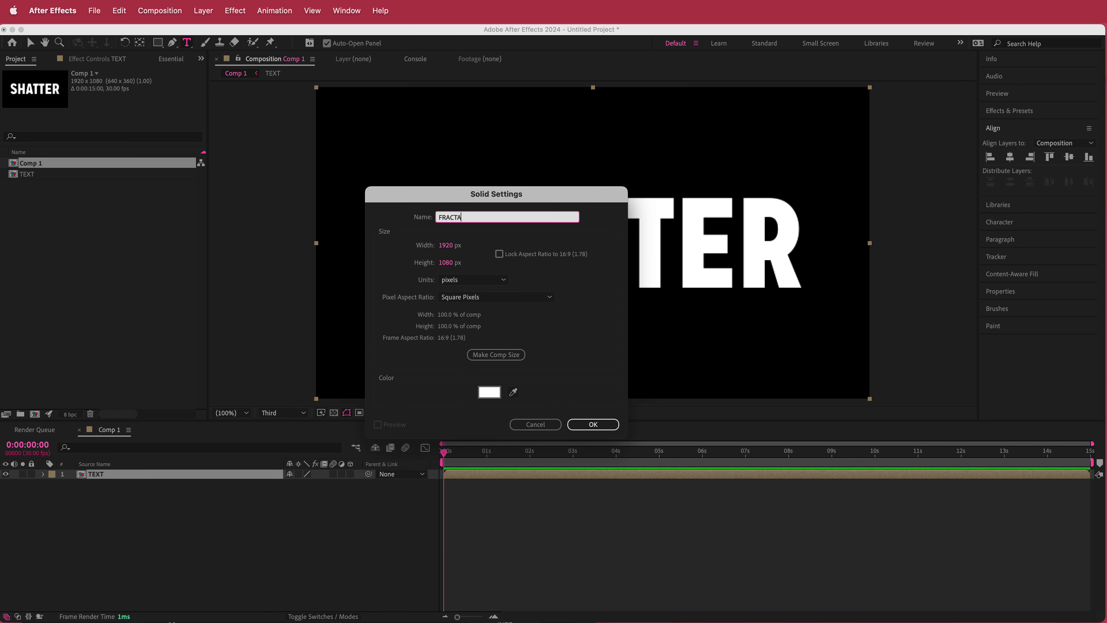
type("L")
key("Return")
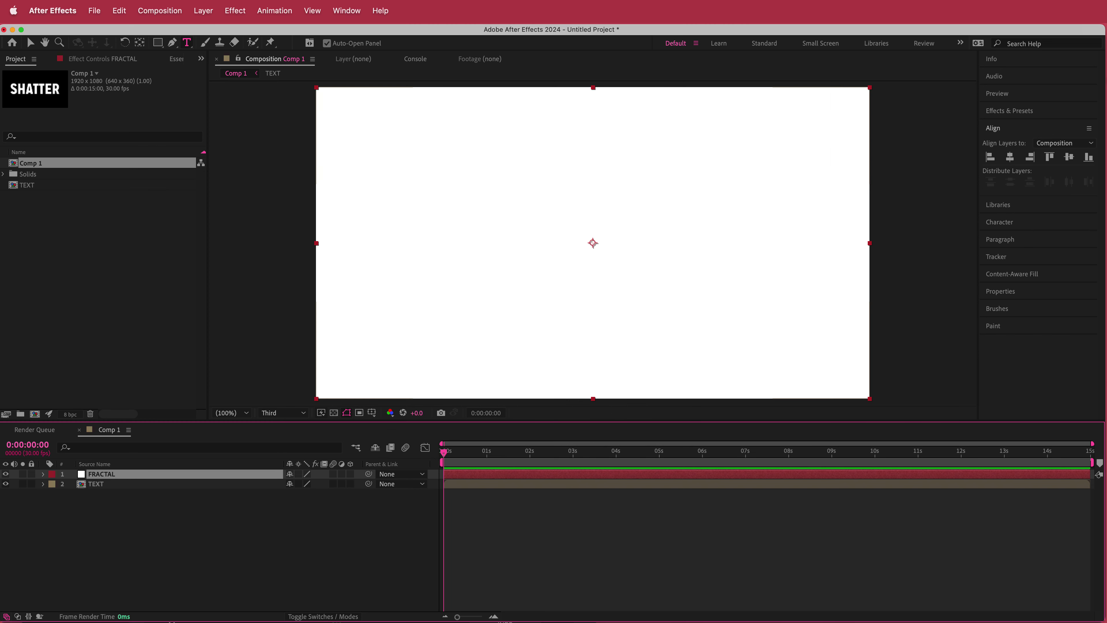
Apply Fractal Noise to the FRACTAL solid and set its noise type to Block.
key("ctrl+space")
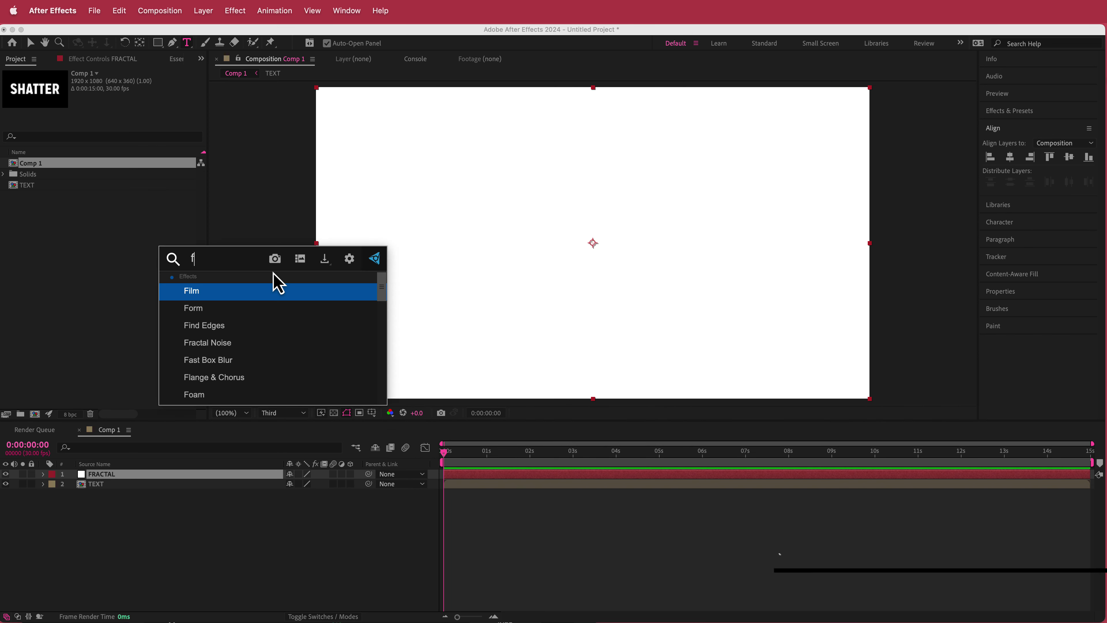
type("frac")
key("Return")
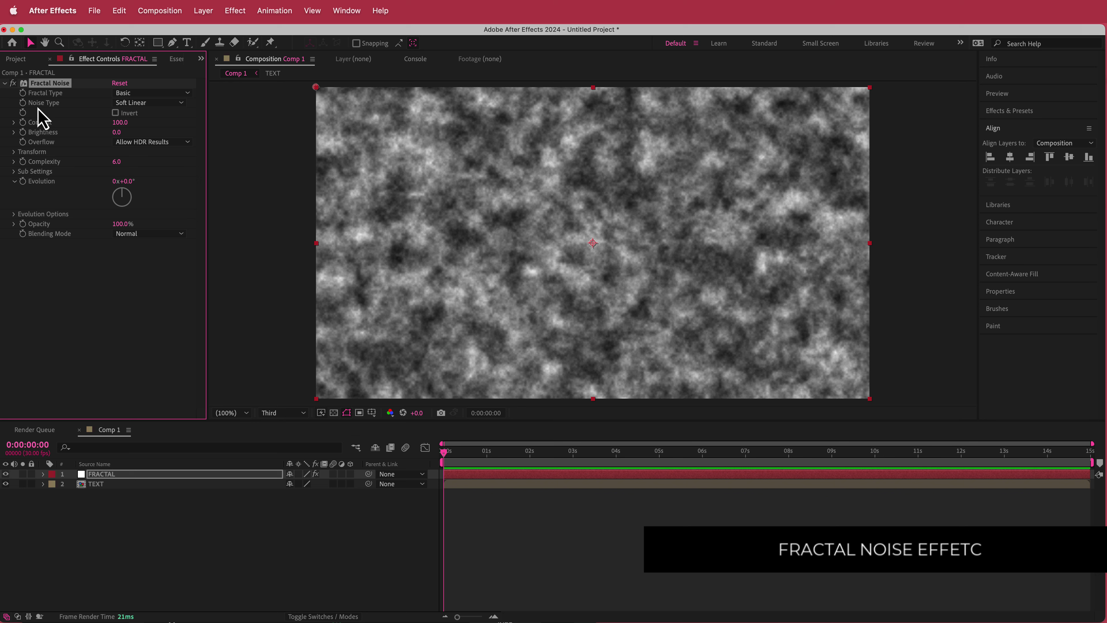
left_click(133, 103)
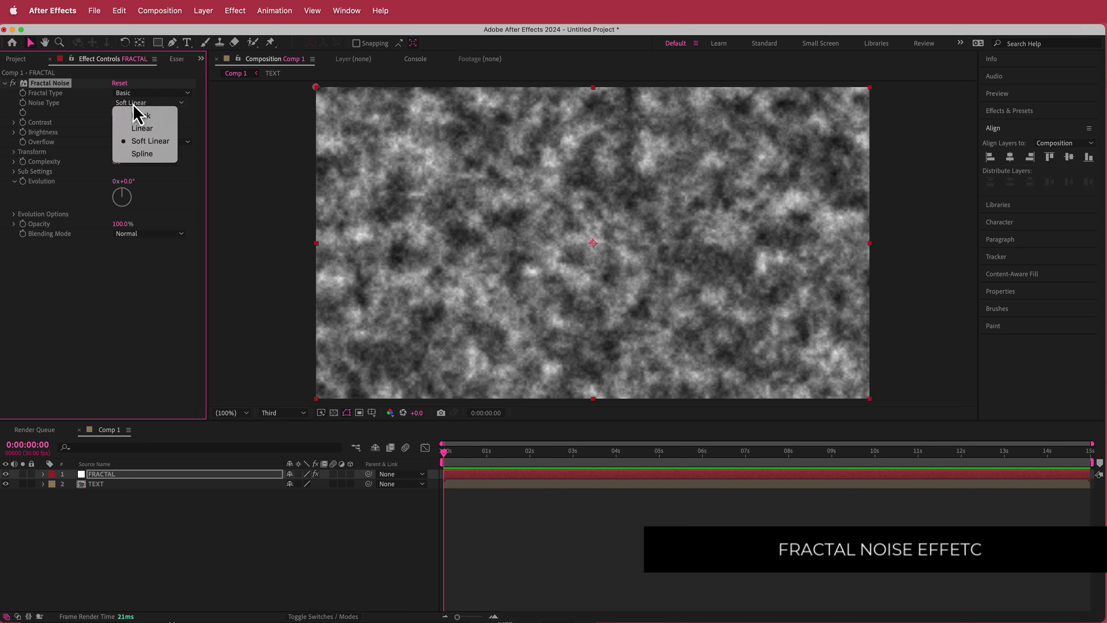
left_click(146, 119)
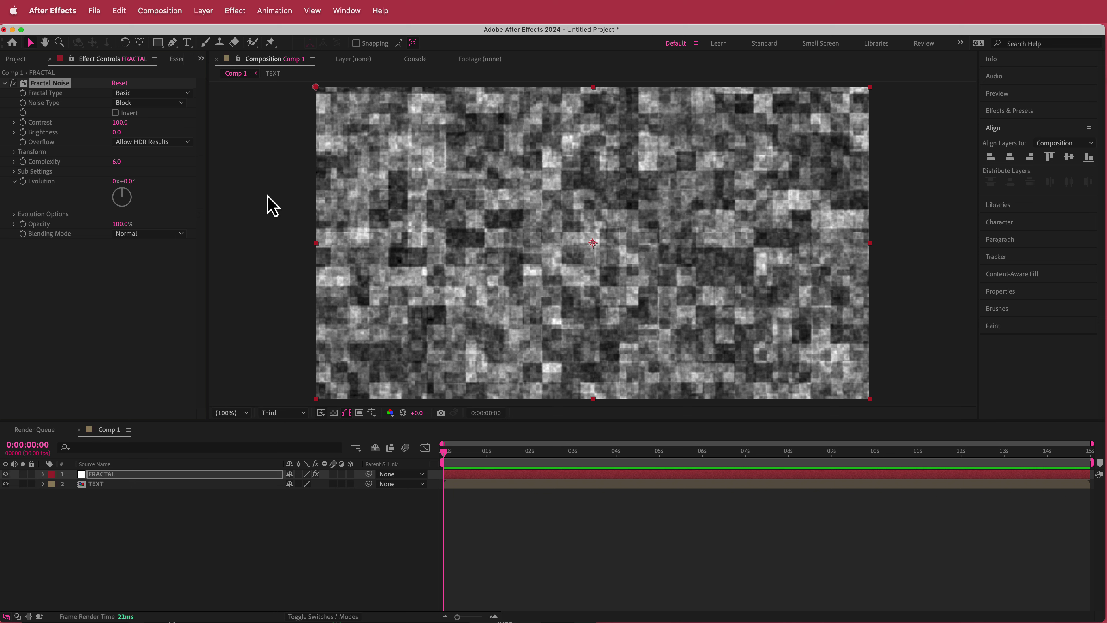
Apply the Colorama effect to the FRACTAL solid.
key("ctrl+space")
type("col")
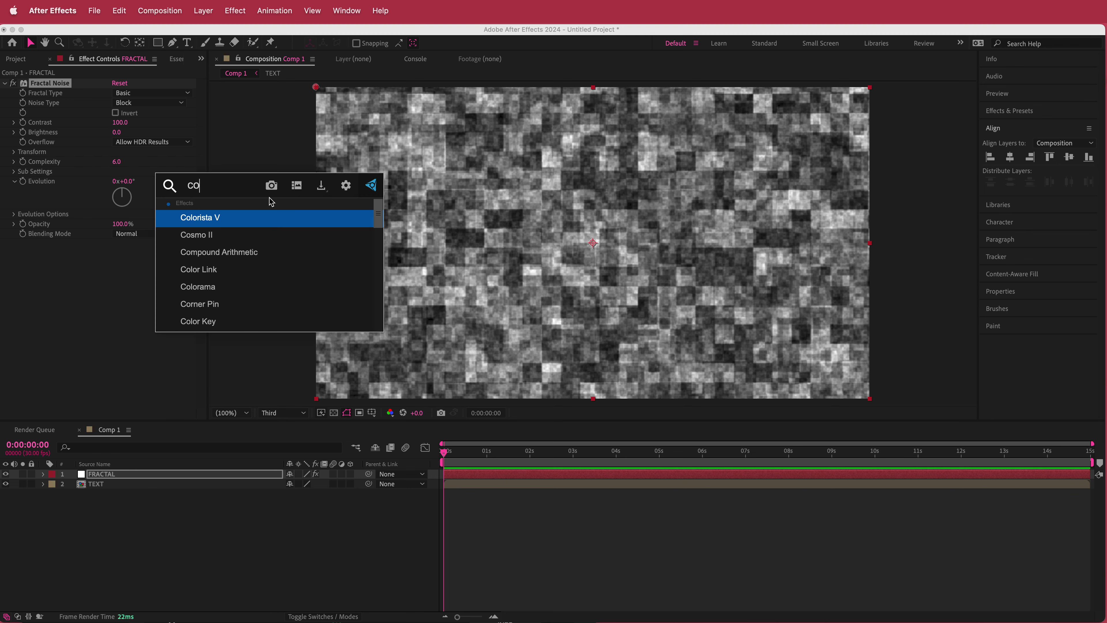
key("Down")
key("Down")
key("Return")
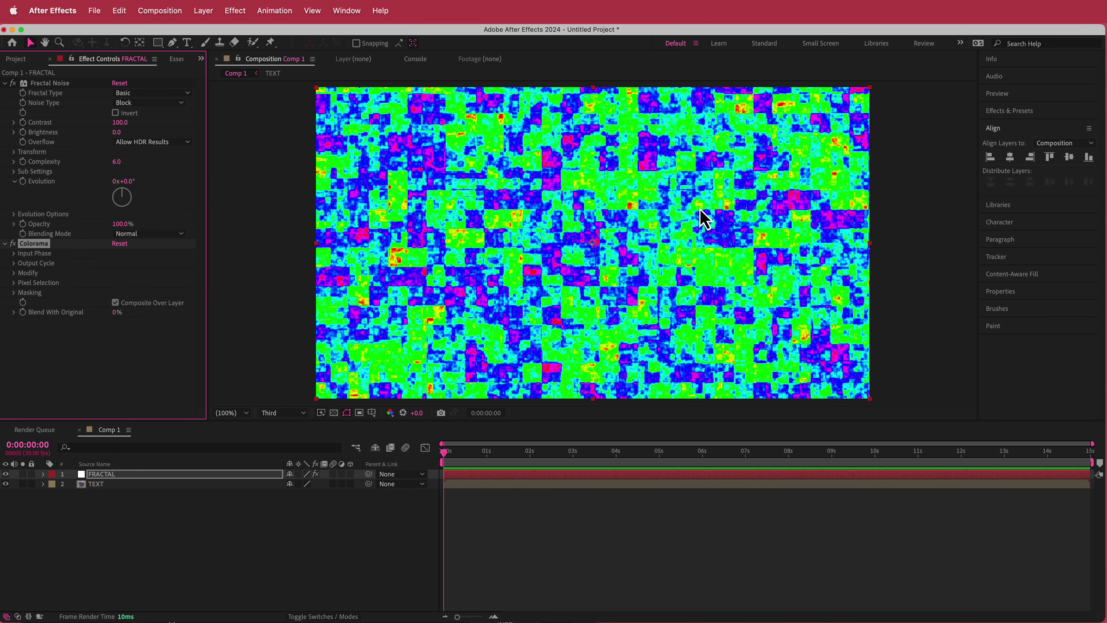
Gather all the color markers of Colorama's output cycle along the lower part of the color wheel.
left_click(14, 263)
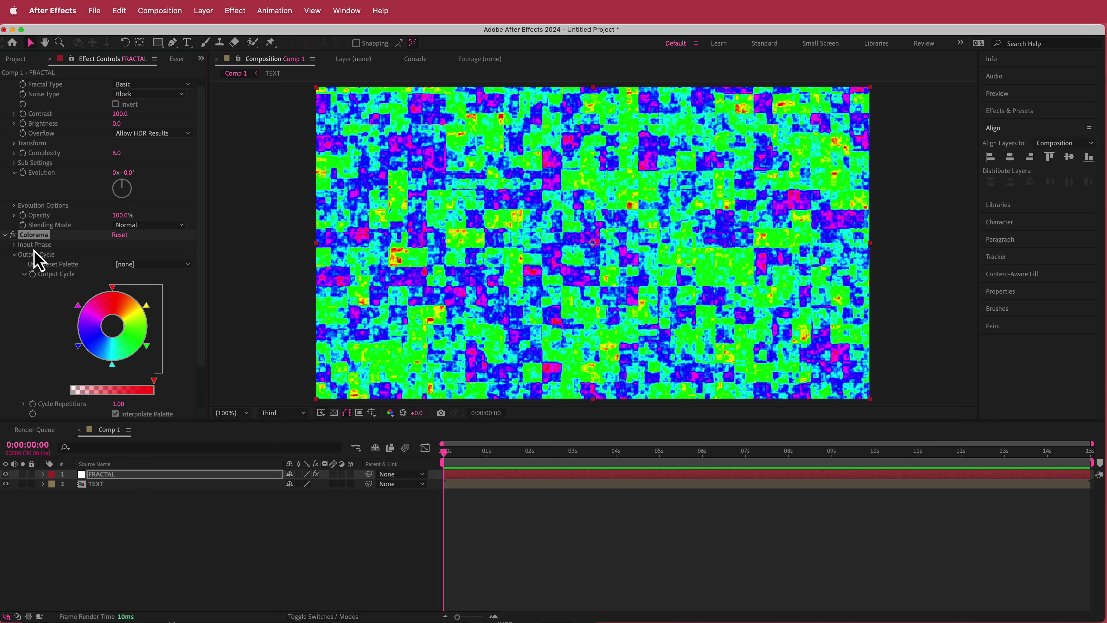
left_click_drag(79, 348, 133, 374)
left_click_drag(80, 314, 75, 370)
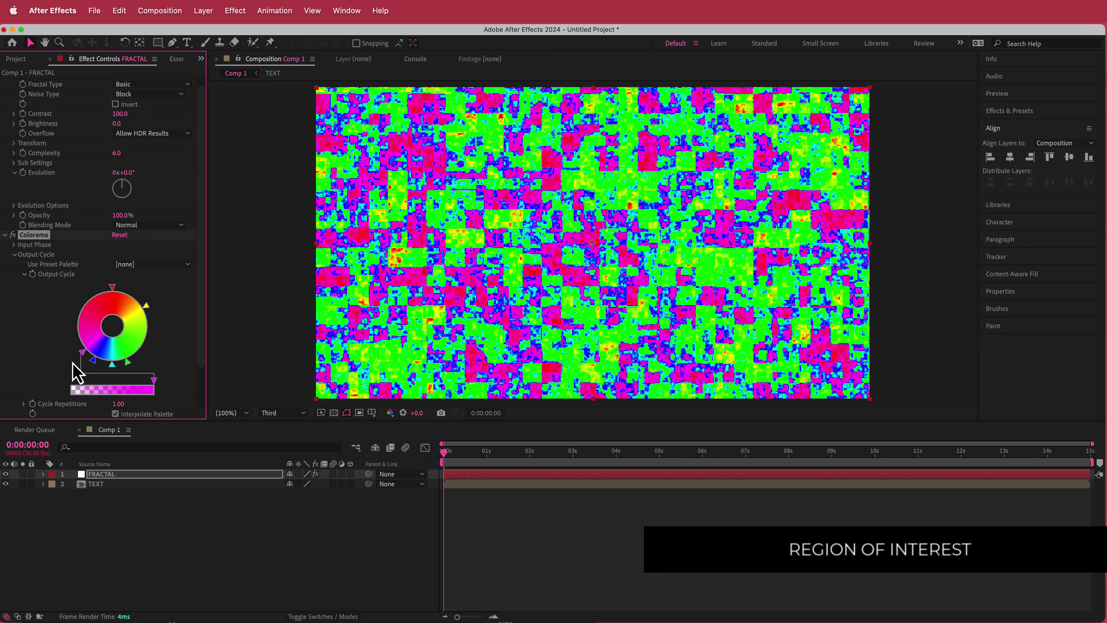
left_click_drag(147, 306, 146, 376)
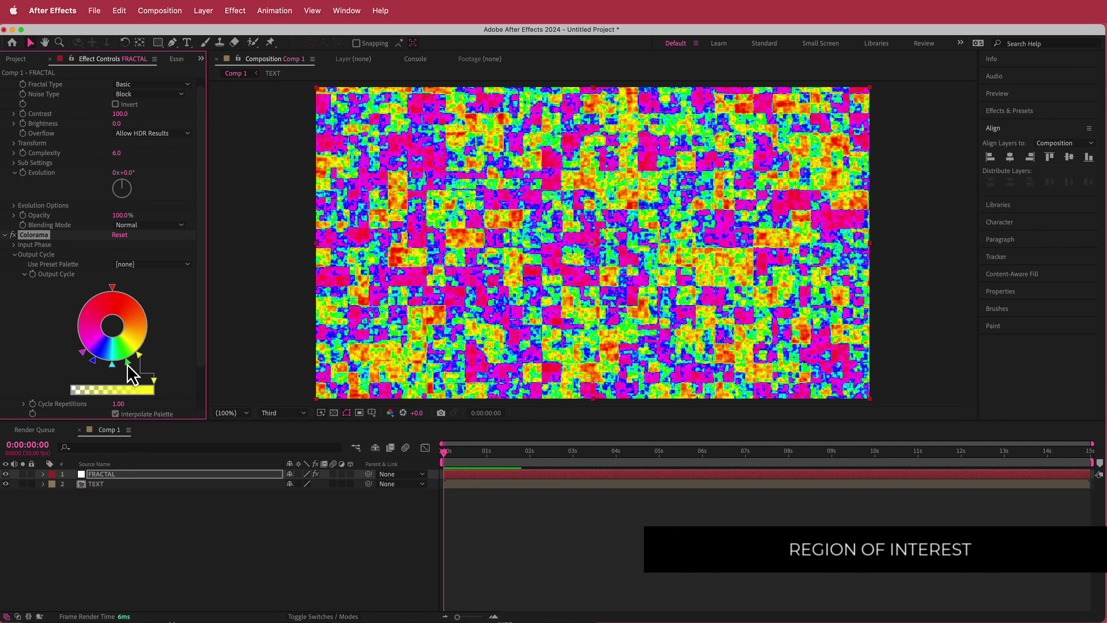
left_click_drag(112, 288, 153, 366)
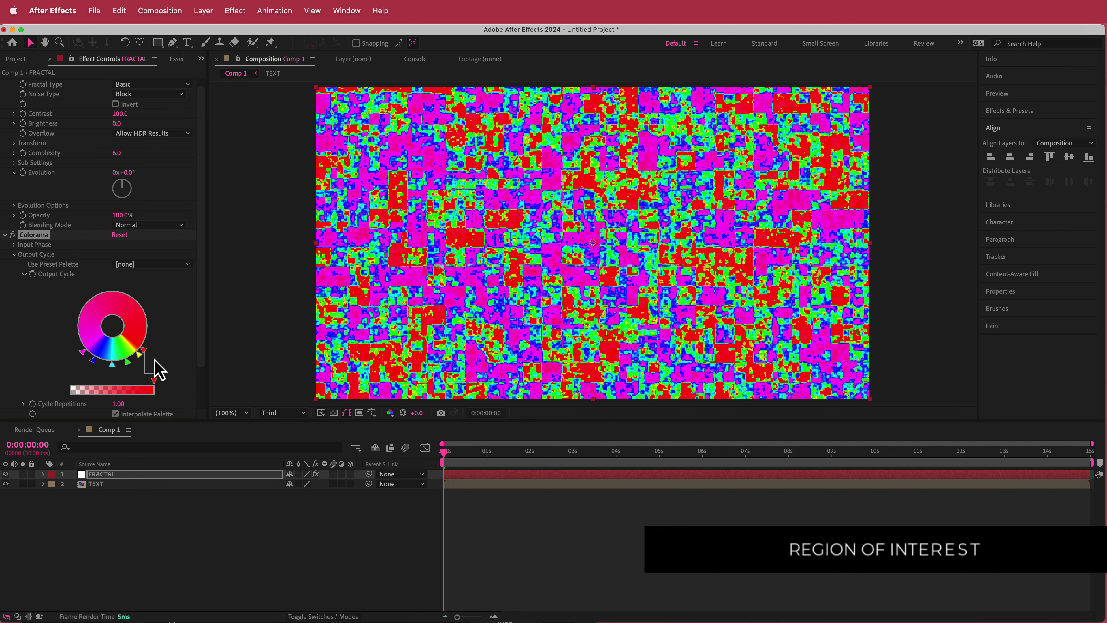
Add a black (000000) marker on the lower left of Colorama's output wheel and shift the red marker slightly up the wheel.
double_click(76, 347)
left_click_drag(86, 329, 8, 376)
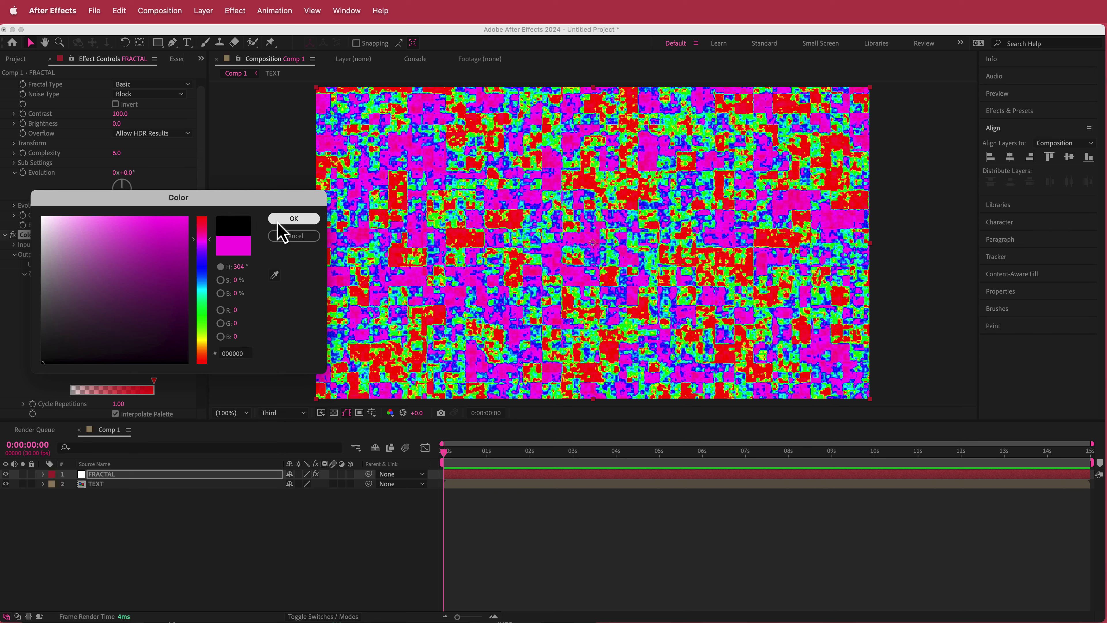
left_click(294, 219)
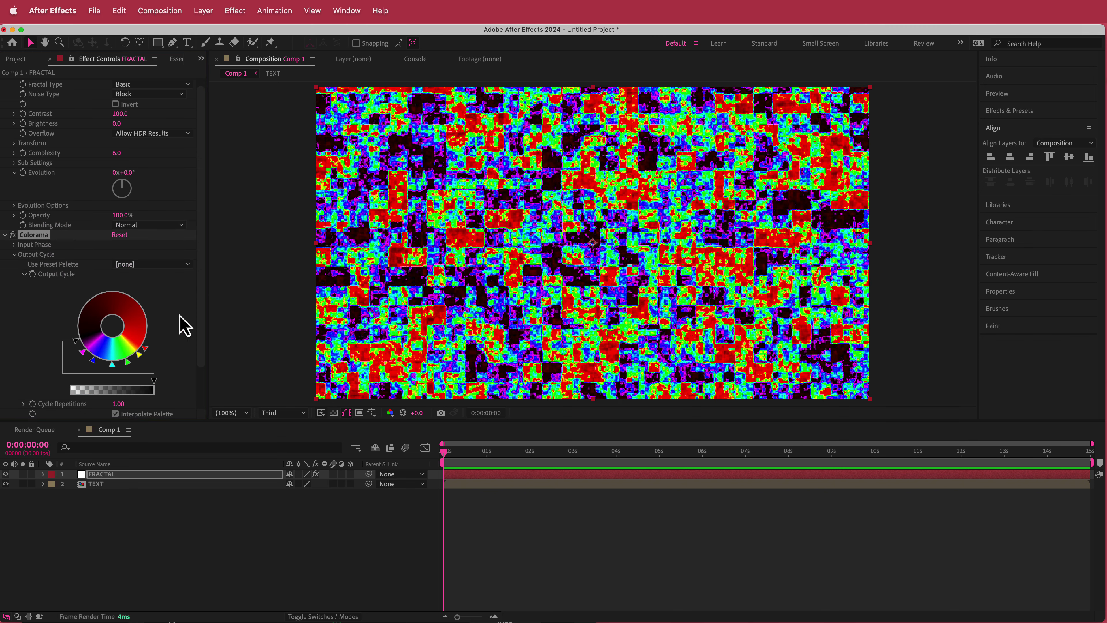
mouse_move(148, 347)
left_mouse_down()
mouse_move(162, 291)
mouse_move(158, 352)
left_mouse_up()
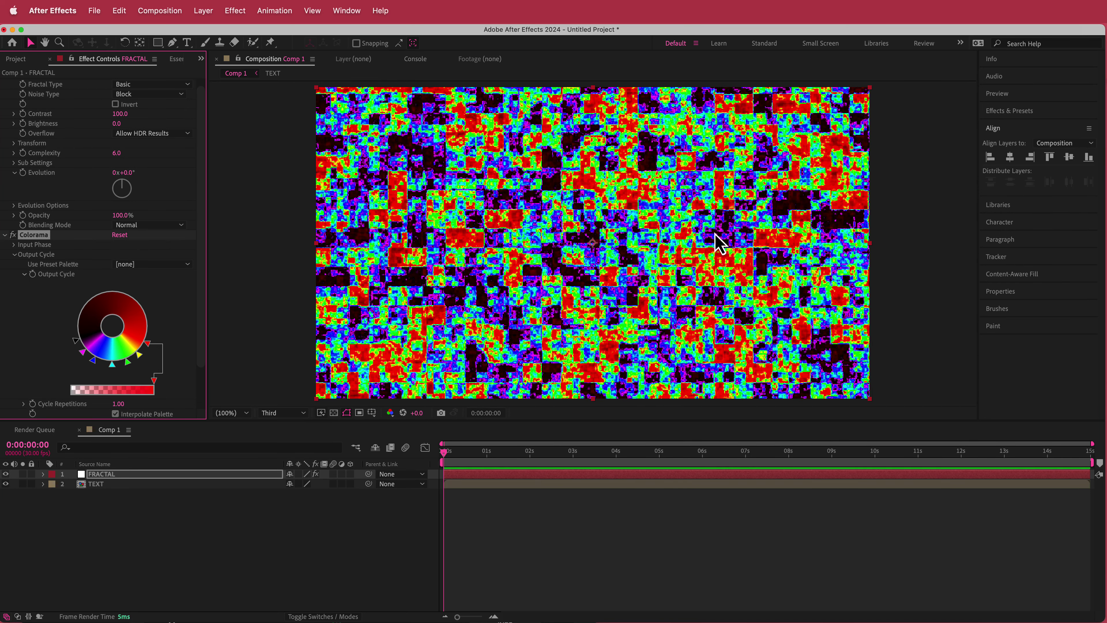
Apply the Turbulent Displace effect to the FRACTAL solid.
scroll(202, 257, "down", 4)
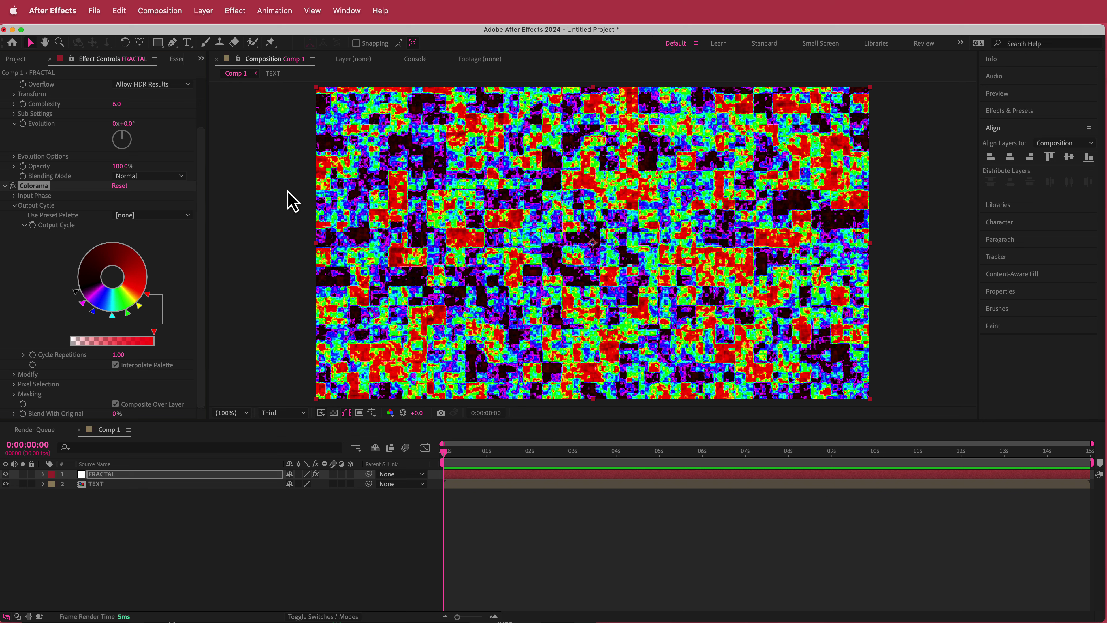
key("ctrl+space")
type("tu")
key("Return")
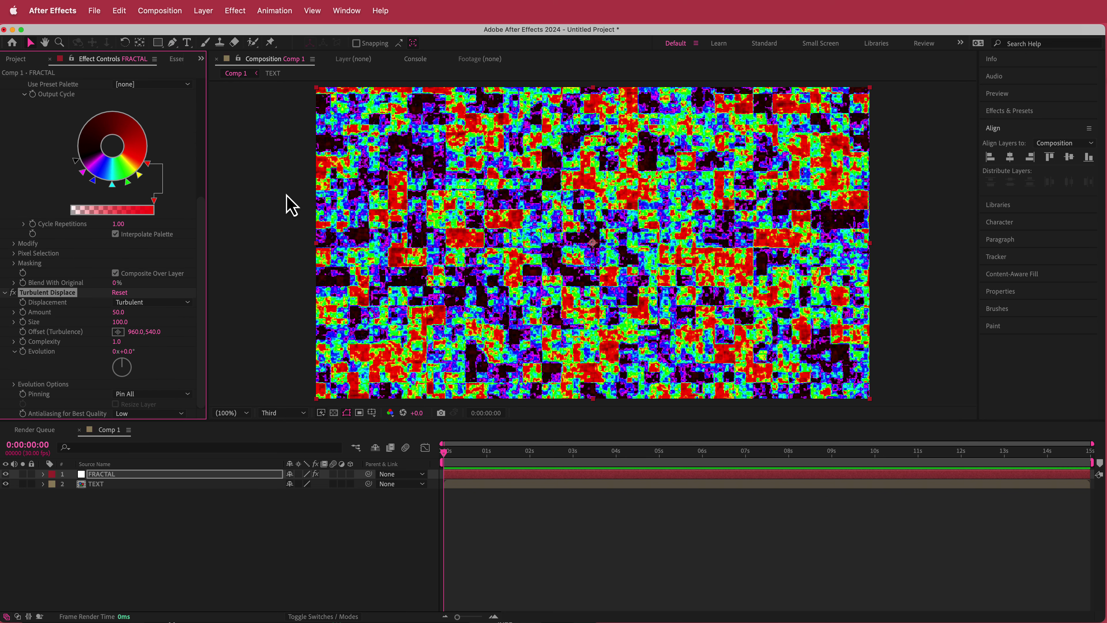
Set Turbulent Displace on the FRACTAL layer to a size of 15 and an amount of 200.
left_click(120, 322)
key("Return")
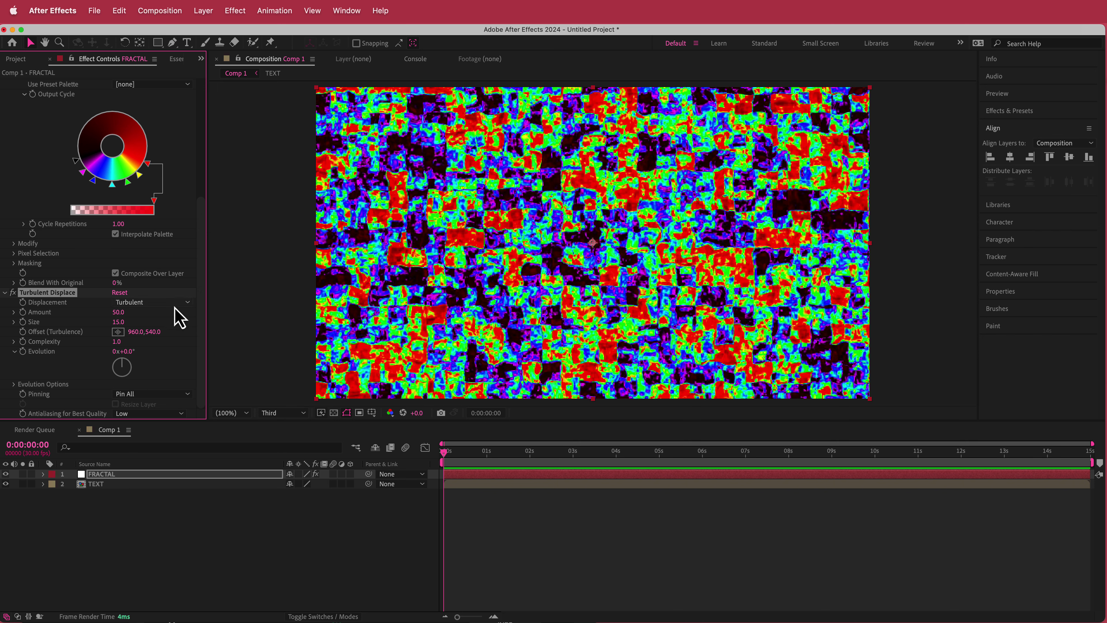
left_click(120, 313)
type("200")
key("Return")
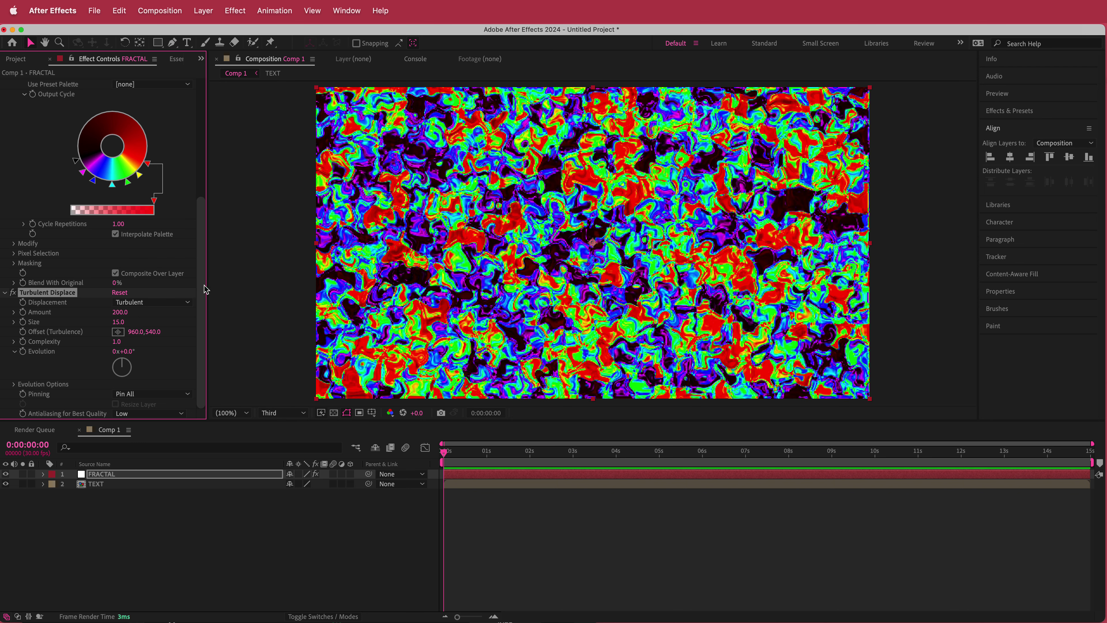
Hide the FRACTAL layer in Comp 1.
left_click(6, 474)
left_click(6, 474)
left_click(6, 474)
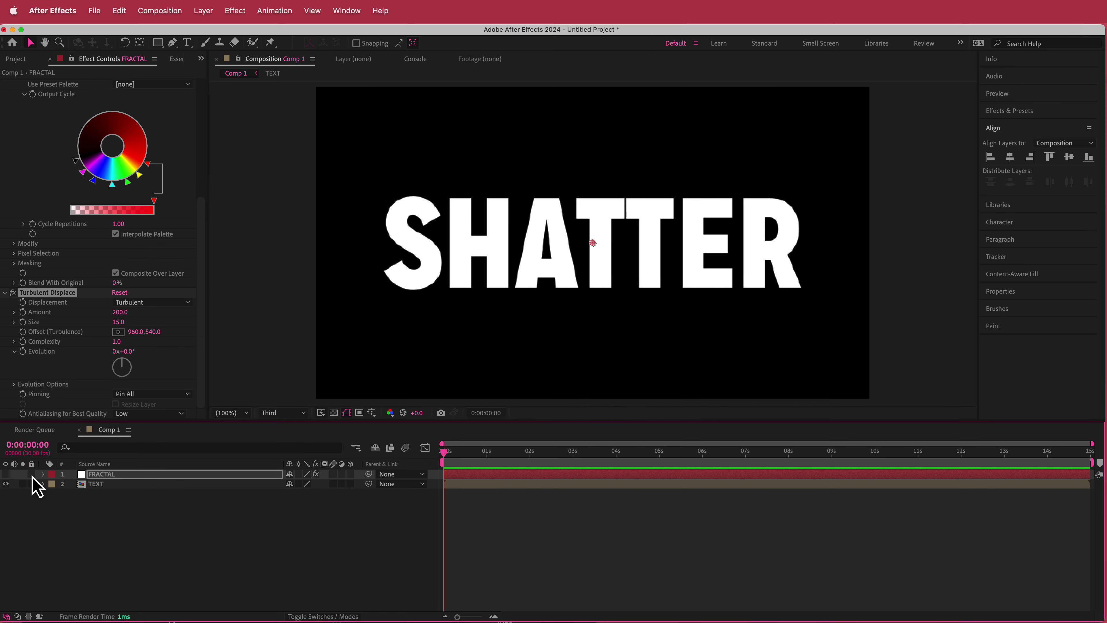
Apply the Shatter effect to the TEXT layer.
left_click(104, 484)
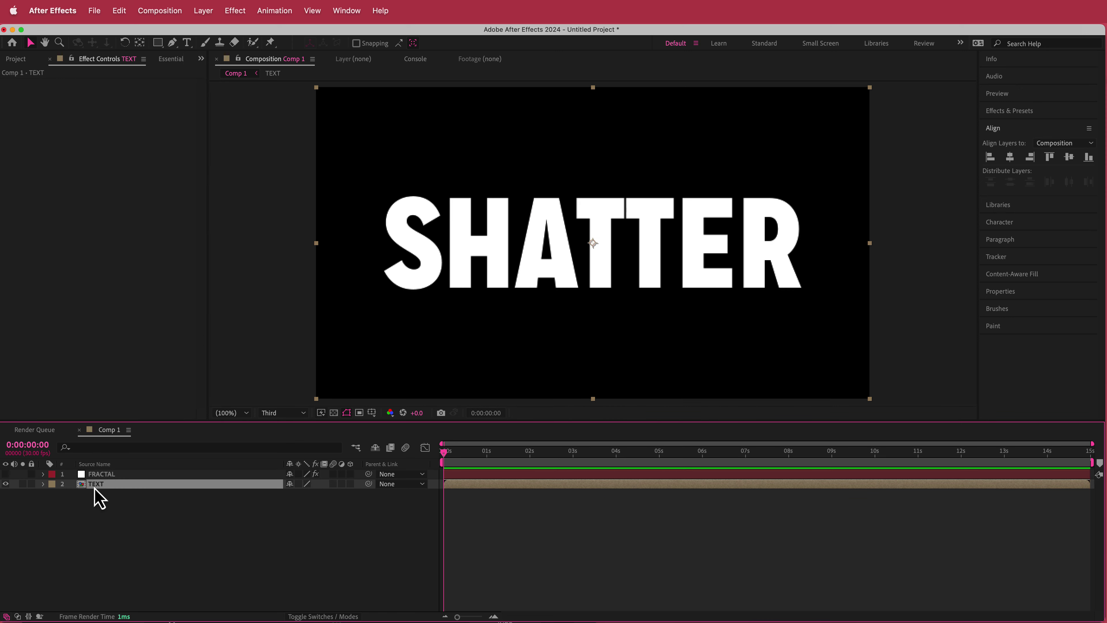
key("ctrl+space")
type("shatt")
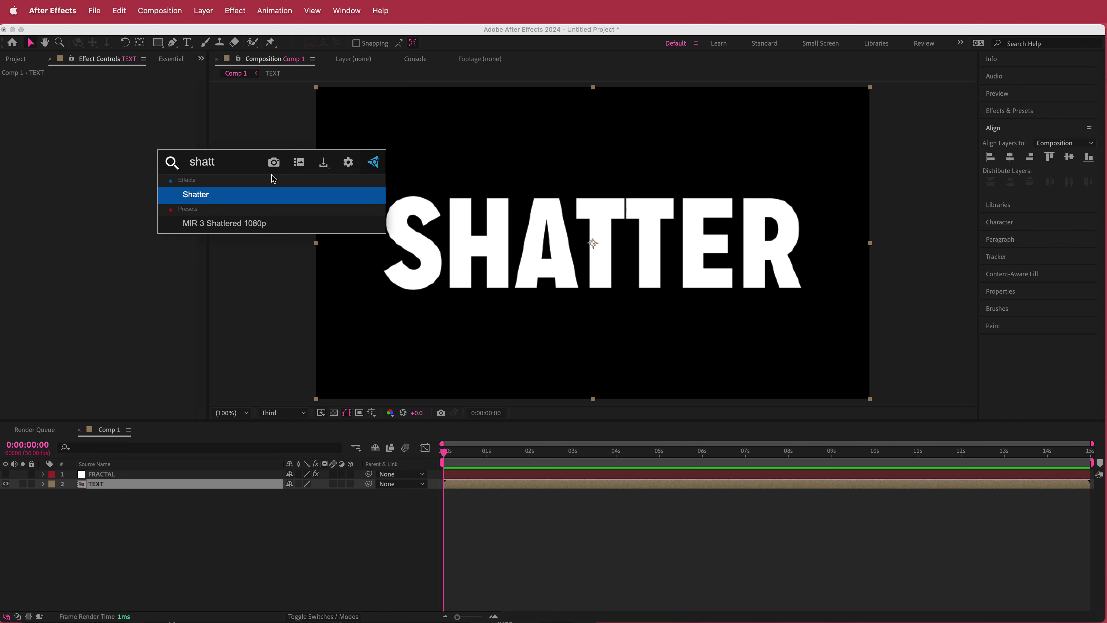
key("Return")
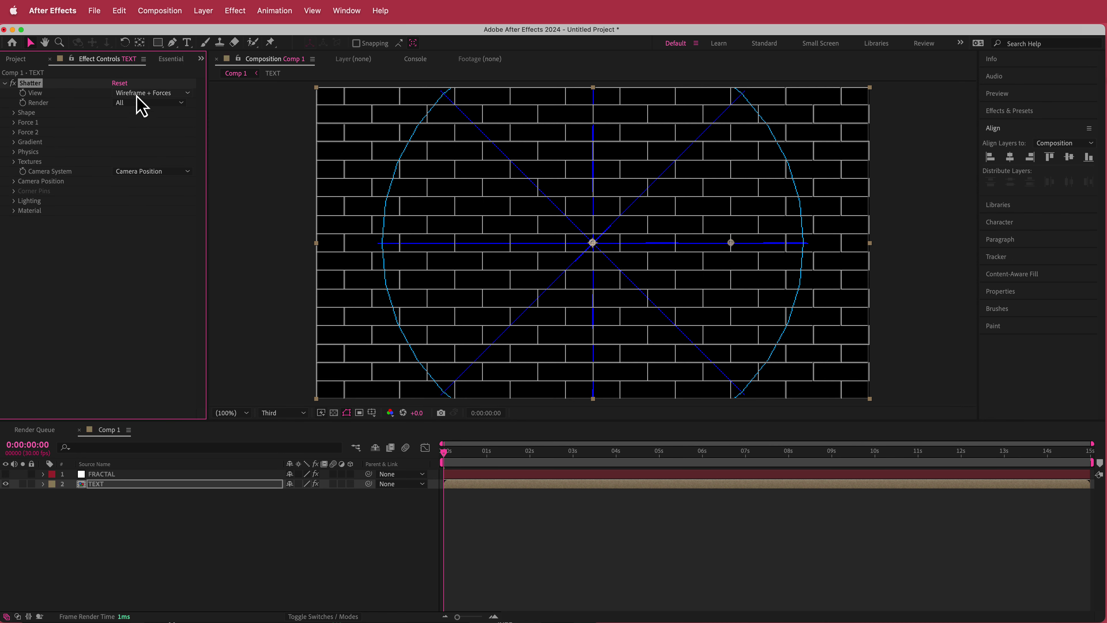
Set Shatter's view to Rendered and move the current time to 0:00:00:02.
left_click(136, 105)
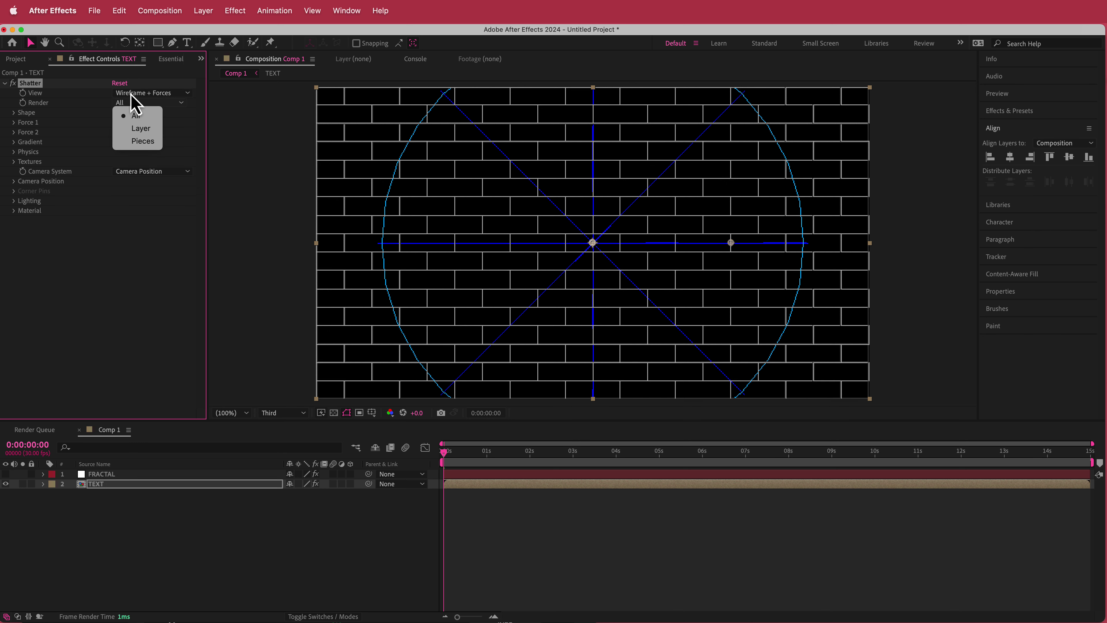
left_click(135, 93)
left_click(130, 105)
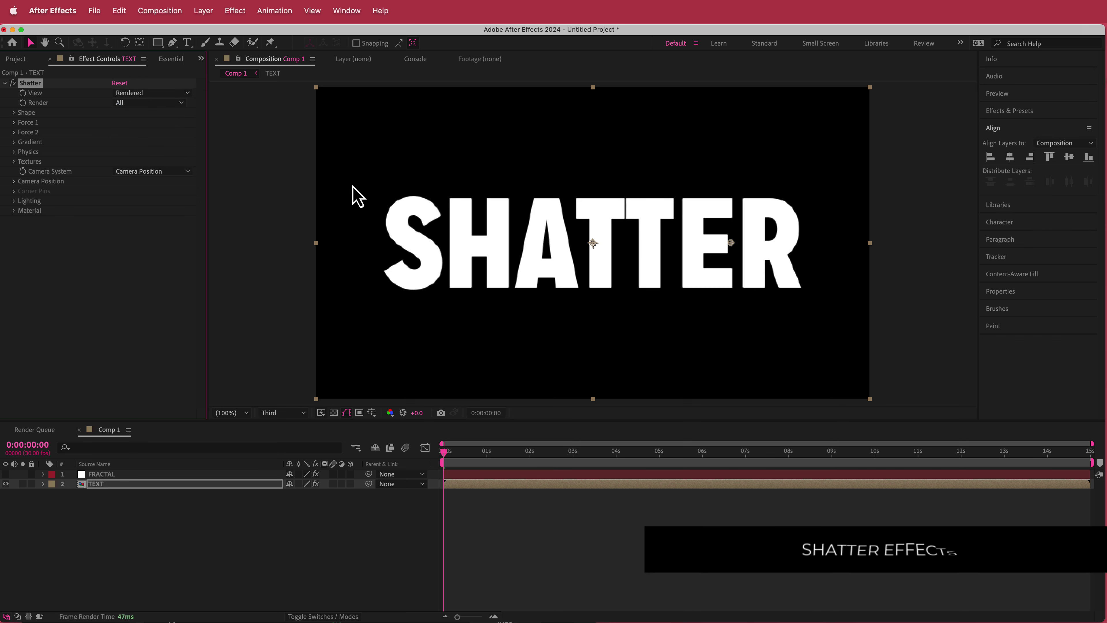
mouse_move(447, 453)
left_mouse_down()
mouse_move(476, 458)
mouse_move(449, 451)
left_mouse_up()
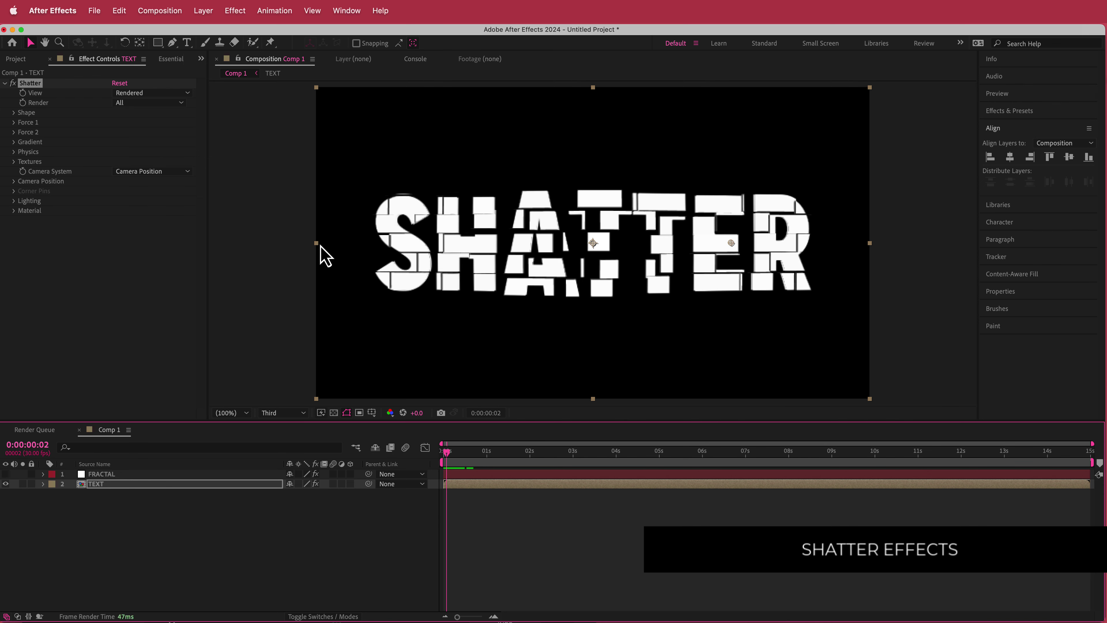
Set Shatter's shape pattern to Custom, using the FRACTAL layer with Effects & Masks as the custom shatter map.
left_click(14, 112)
left_click(127, 124)
left_click(145, 135)
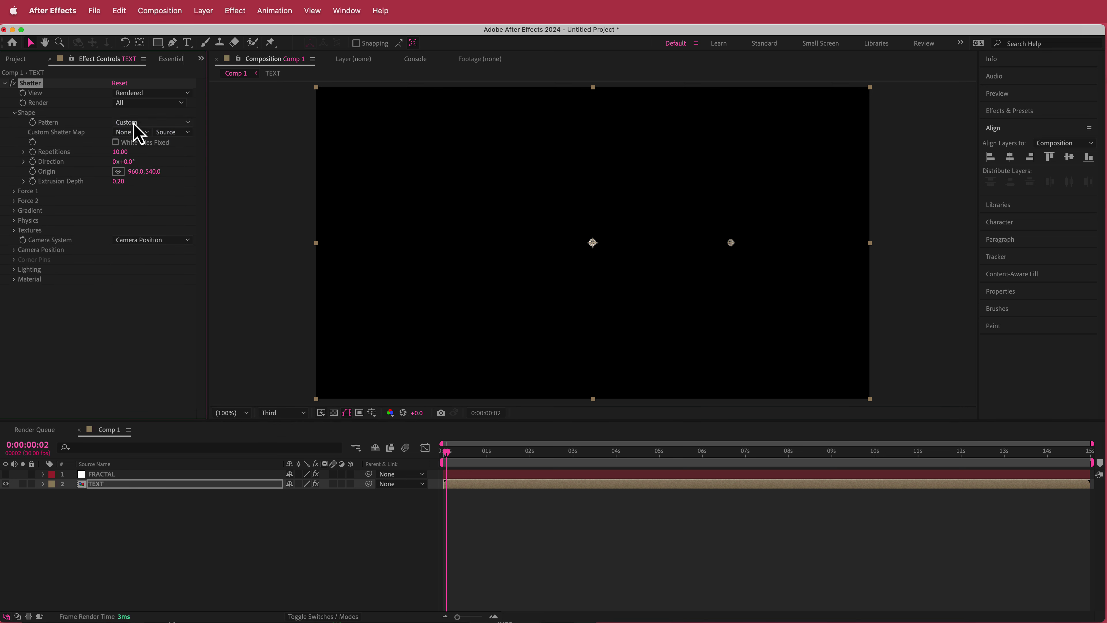
left_click(134, 134)
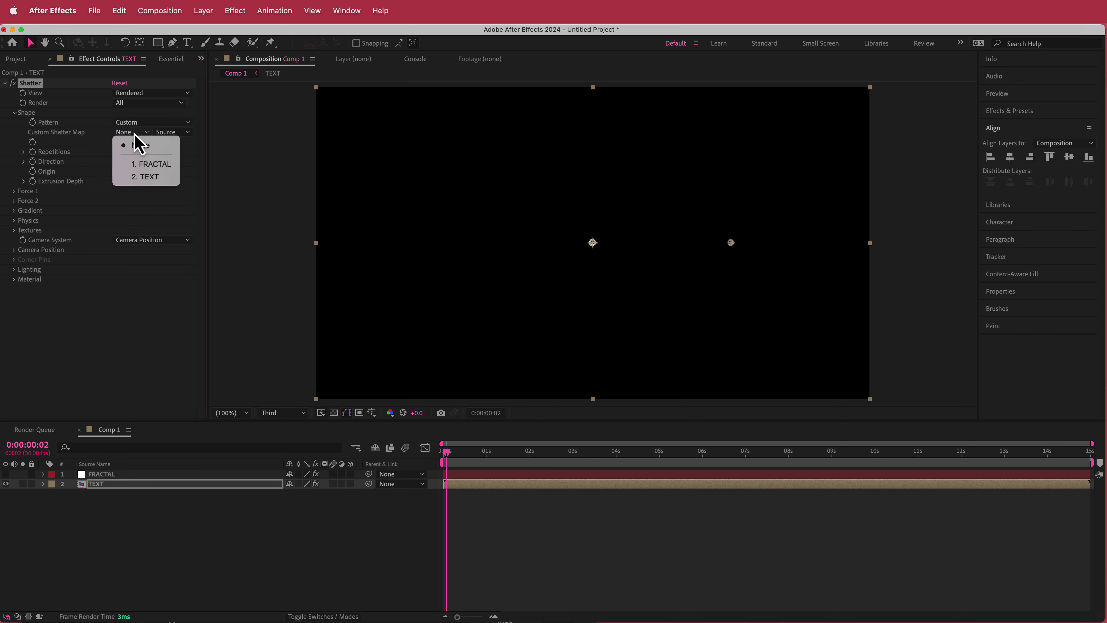
left_click(149, 165)
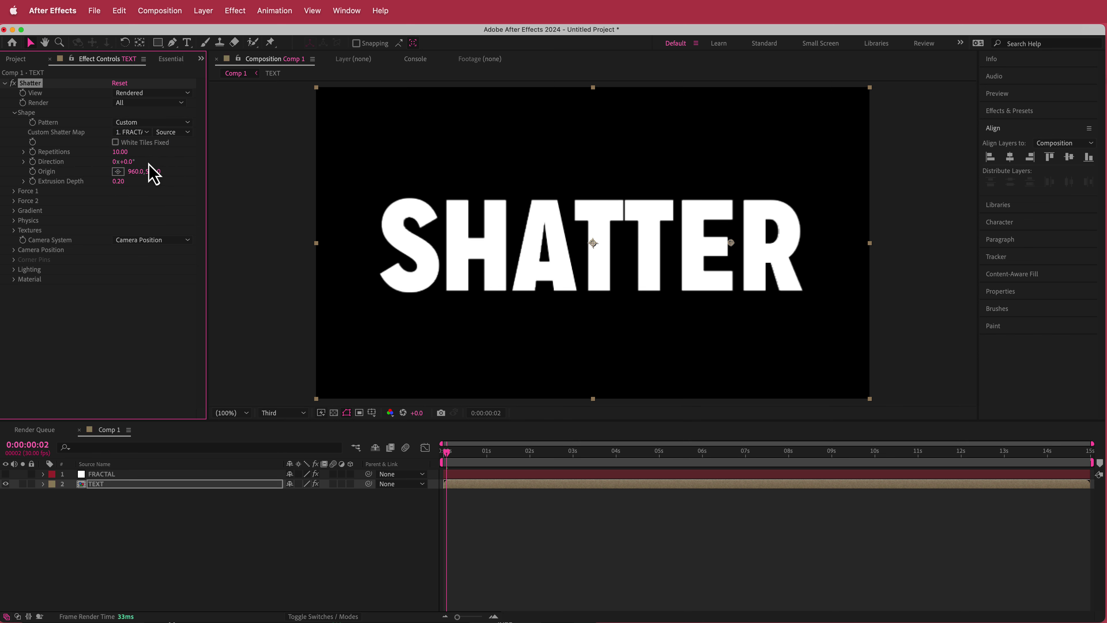
left_click(173, 132)
left_click(192, 171)
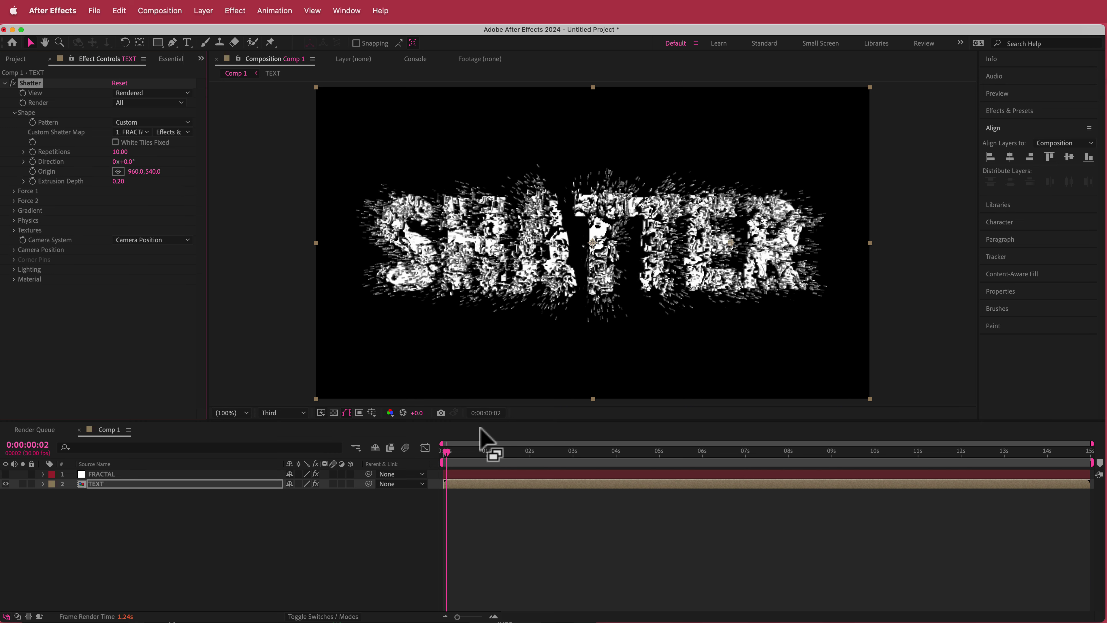
left_click(450, 454)
left_click_drag(450, 454, 451, 462)
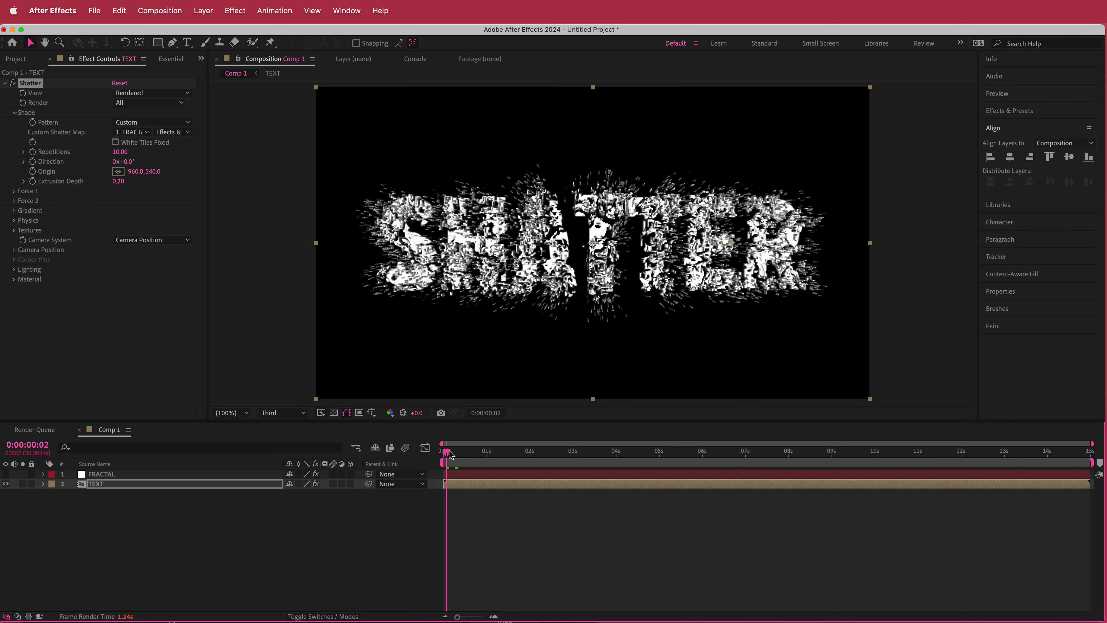
left_click(164, 472)
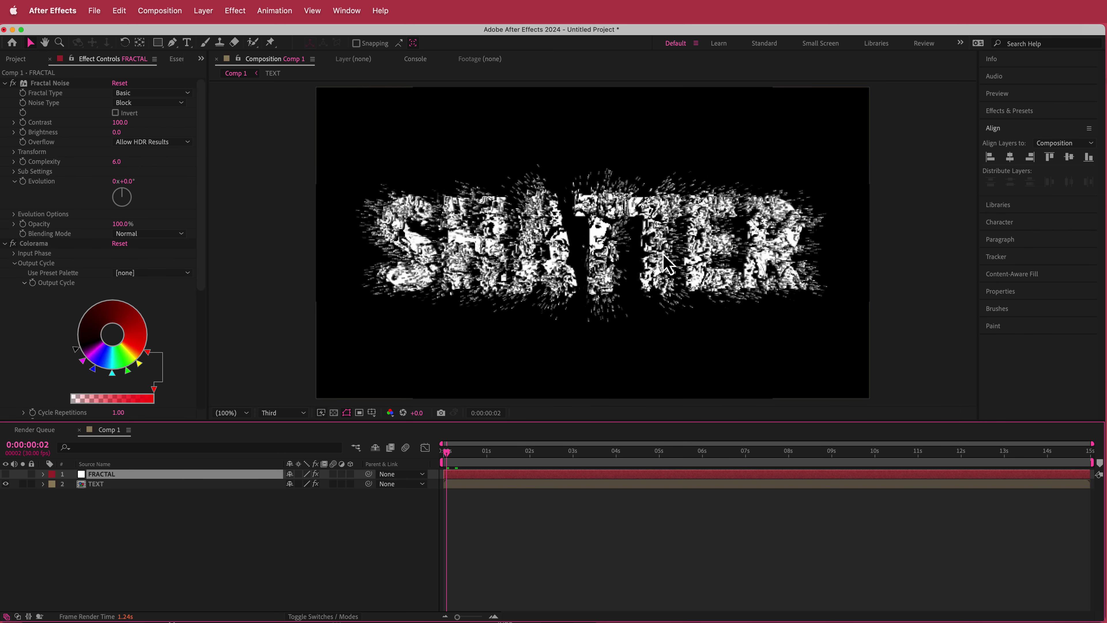
left_click_drag(203, 148, 203, 272)
key("super+Down")
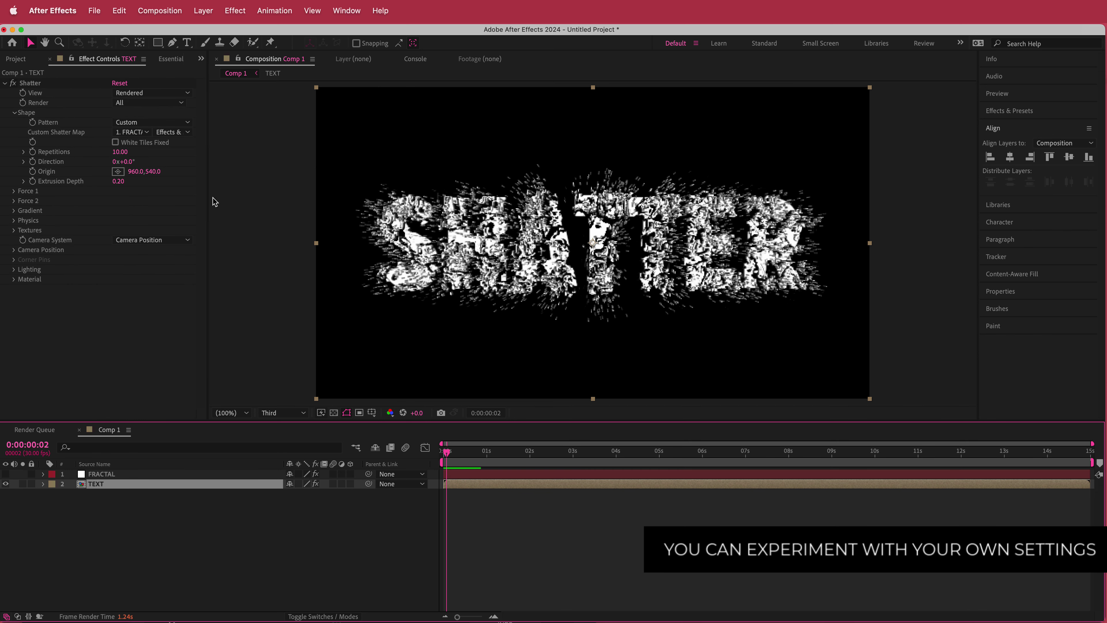
Set Shatter's shape extrusion depth to 0 and its repetitions to 1.
left_click(119, 181)
type("0")
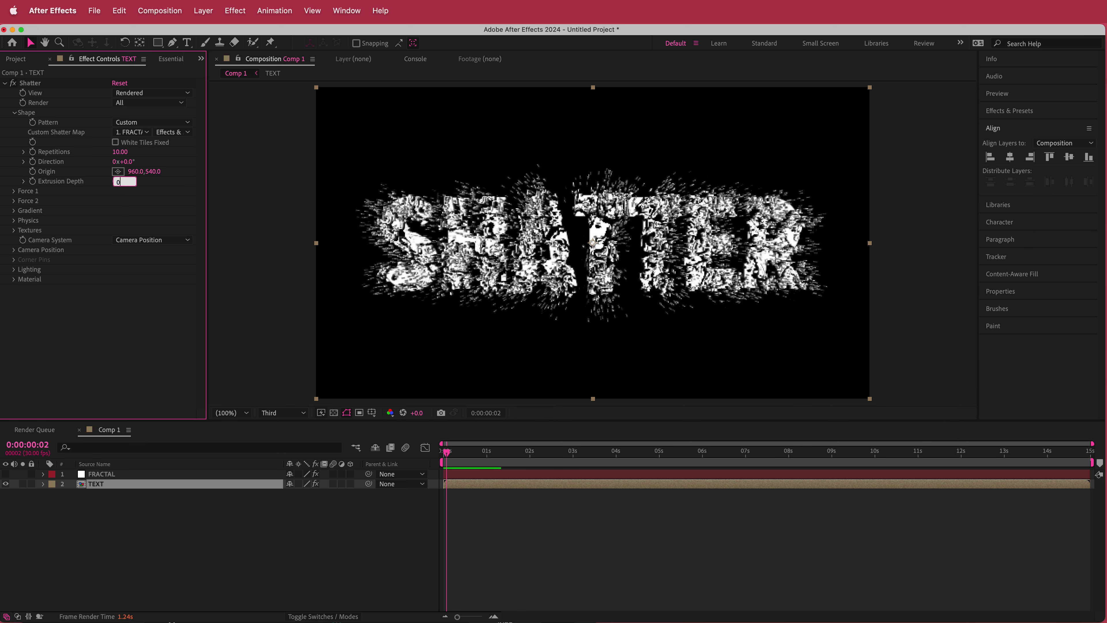
key("Return")
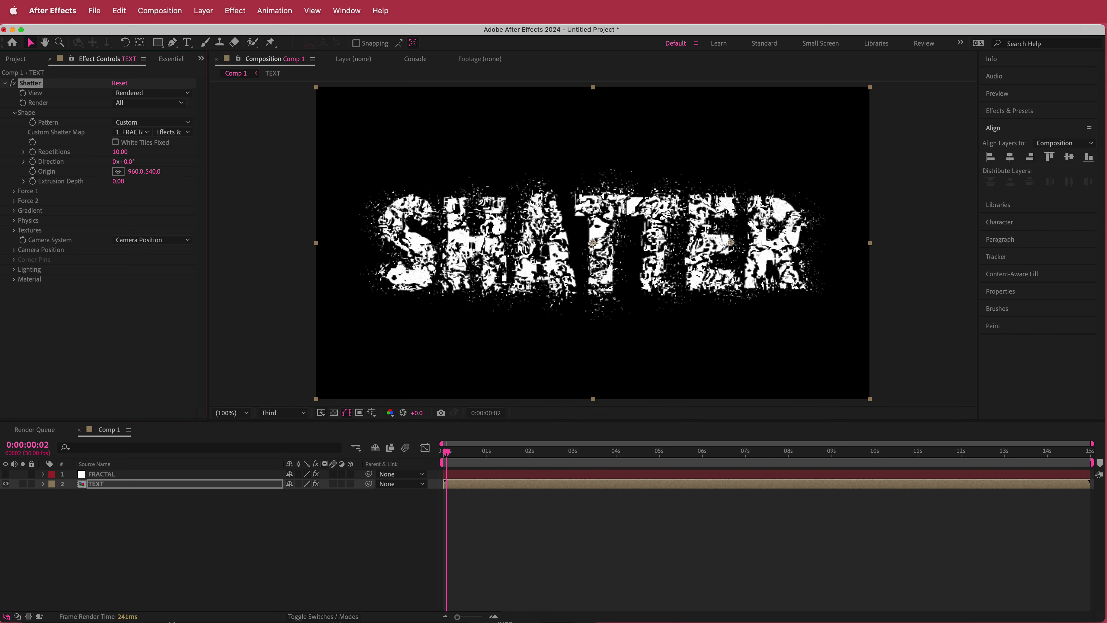
left_click(121, 154)
key("Return")
Set Shatter's physics rotation speed to 0.05 and mass variance to 5%.
left_click(14, 220)
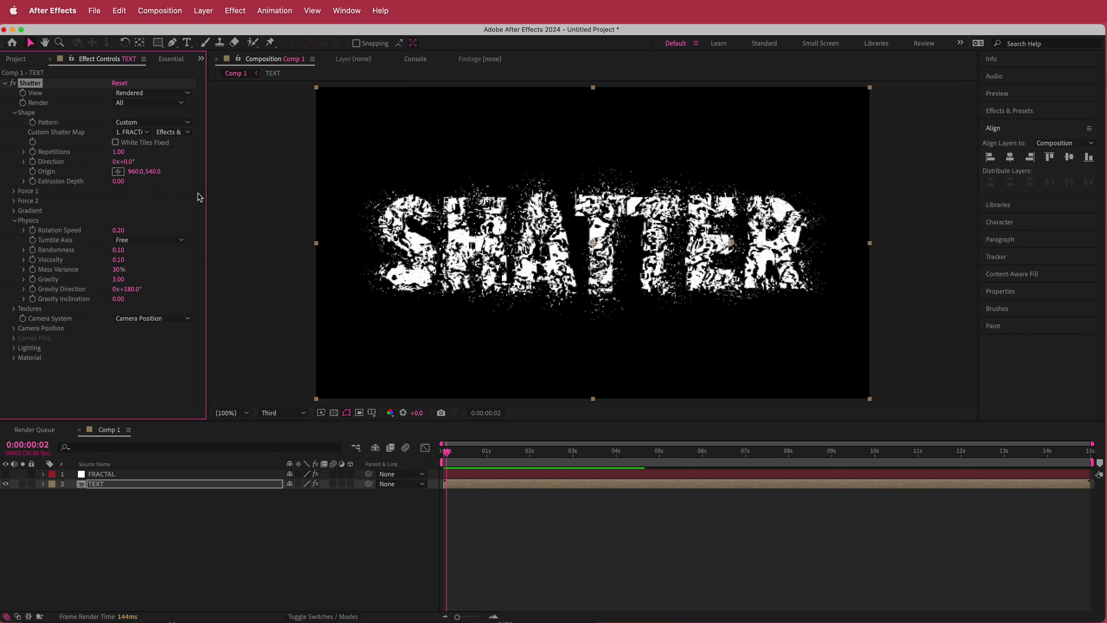
left_click(119, 230)
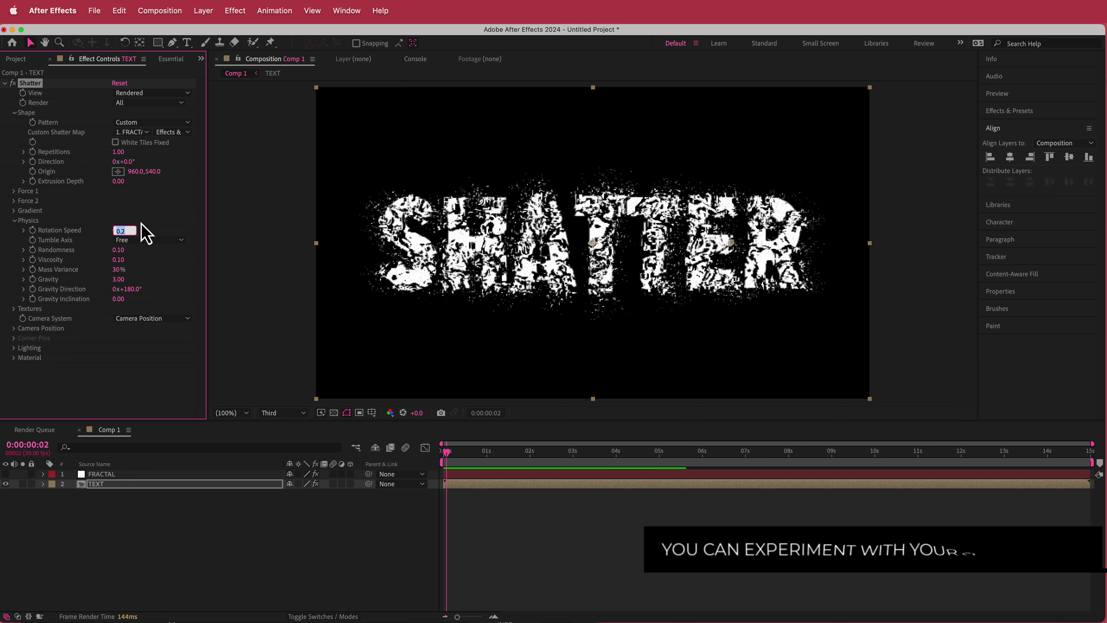
type("0.05")
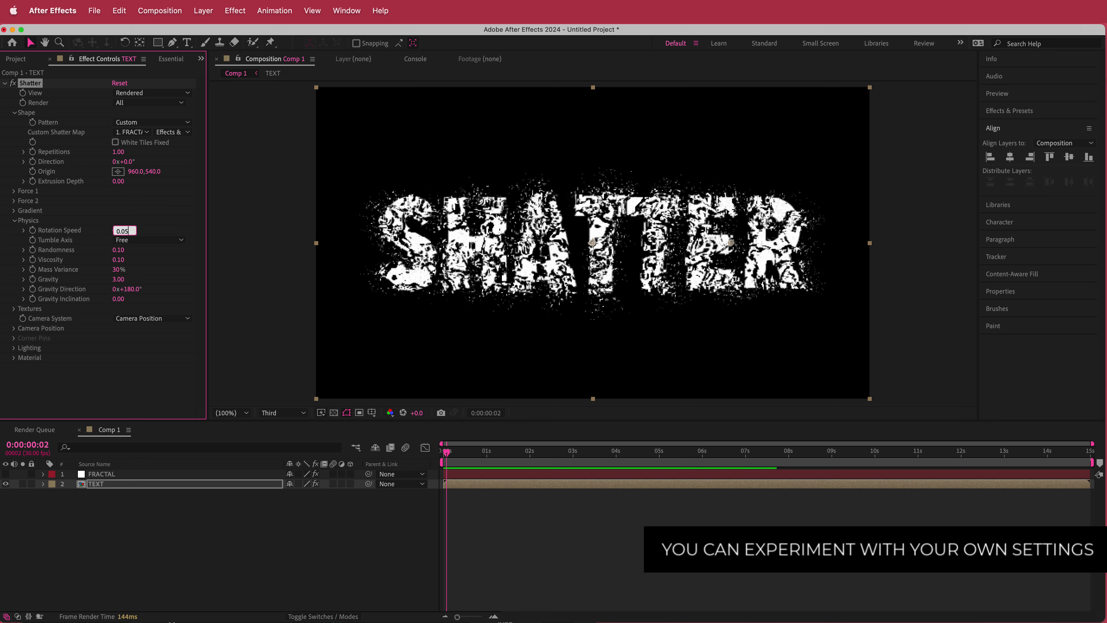
key("Return")
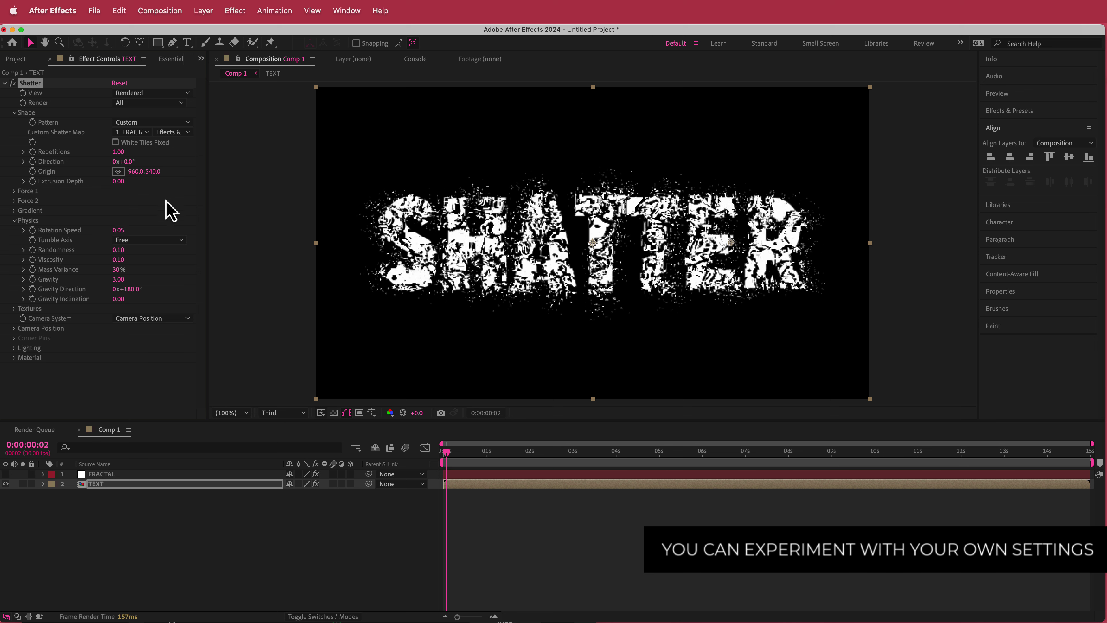
left_click(118, 269)
type("5")
key("Return")
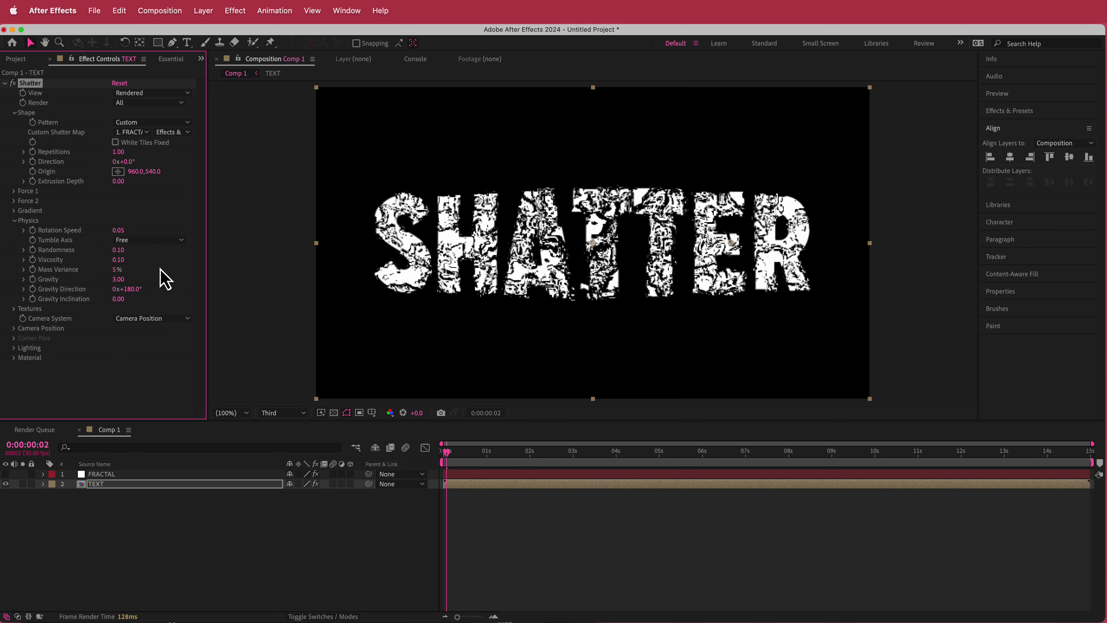
Set Shatter's gravity to 0.2 and its gravity direction to 28°, and preview the first frames.
left_click(119, 279)
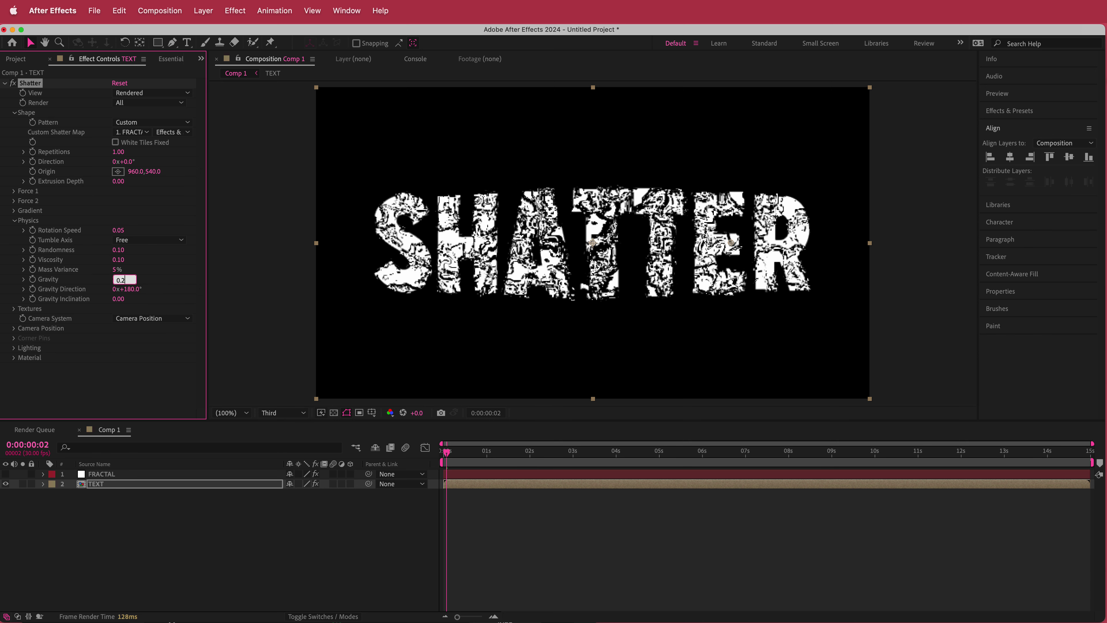
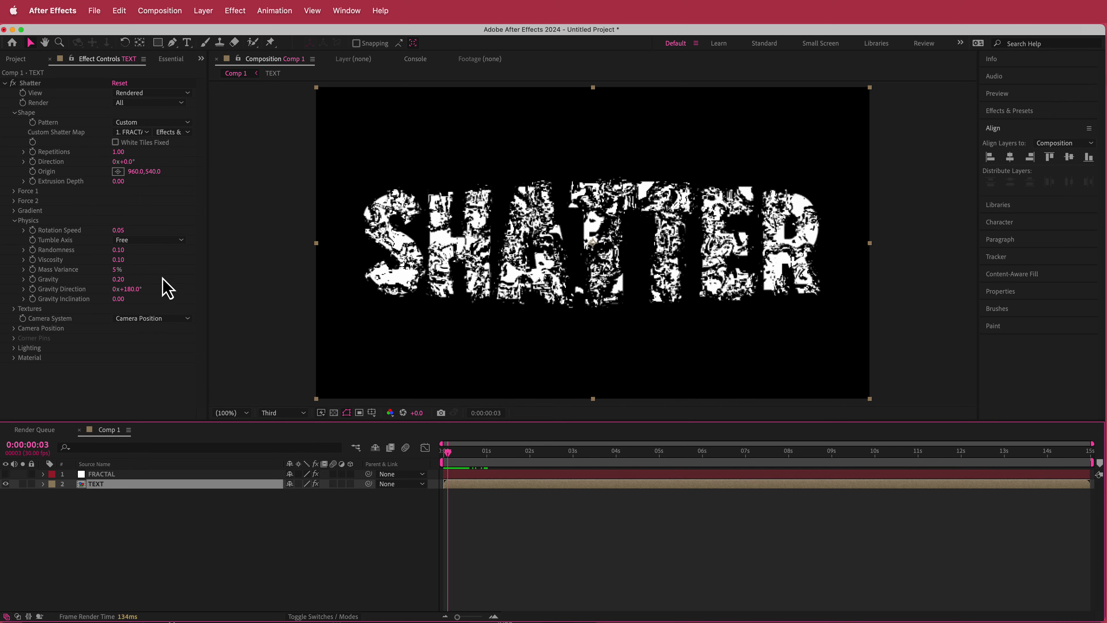
left_click(131, 290)
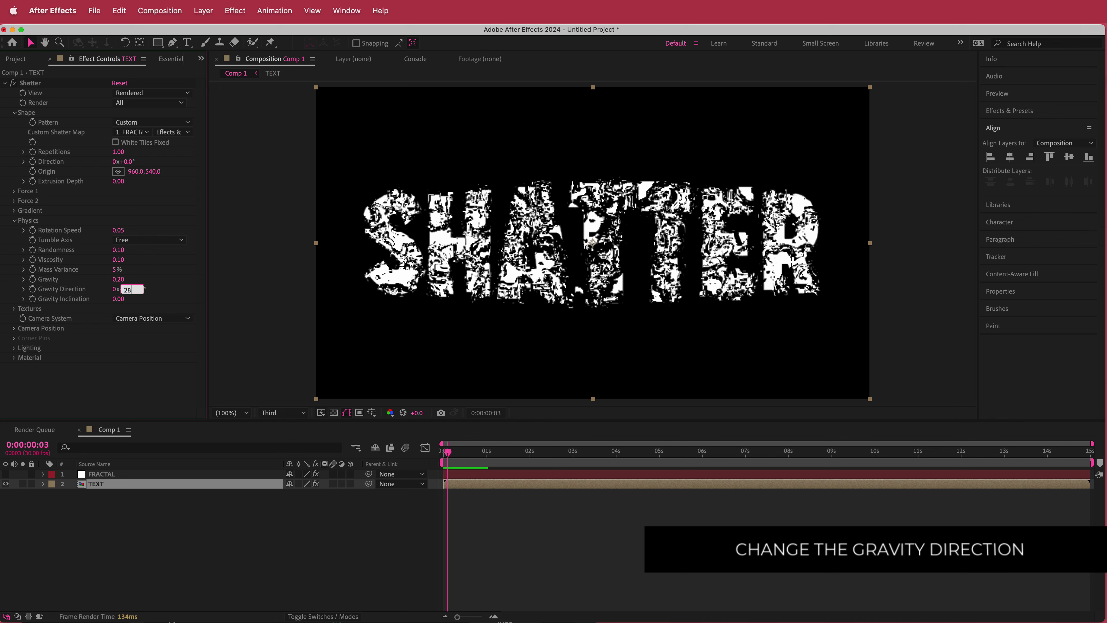
key("Return")
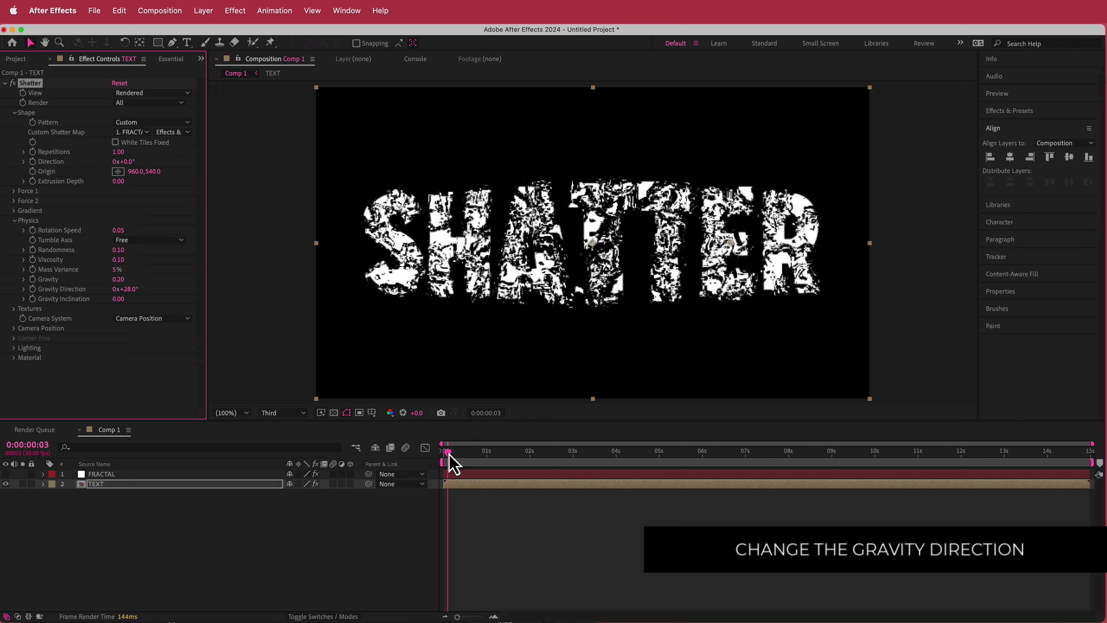
left_click_drag(450, 455, 463, 453)
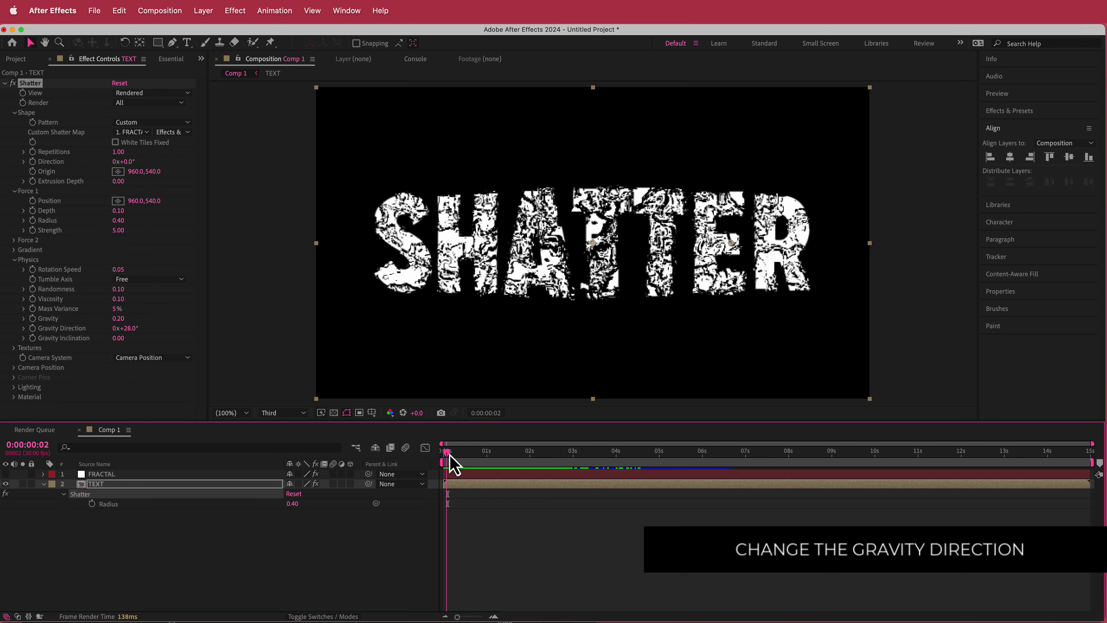
left_click_drag(449, 458, 444, 453)
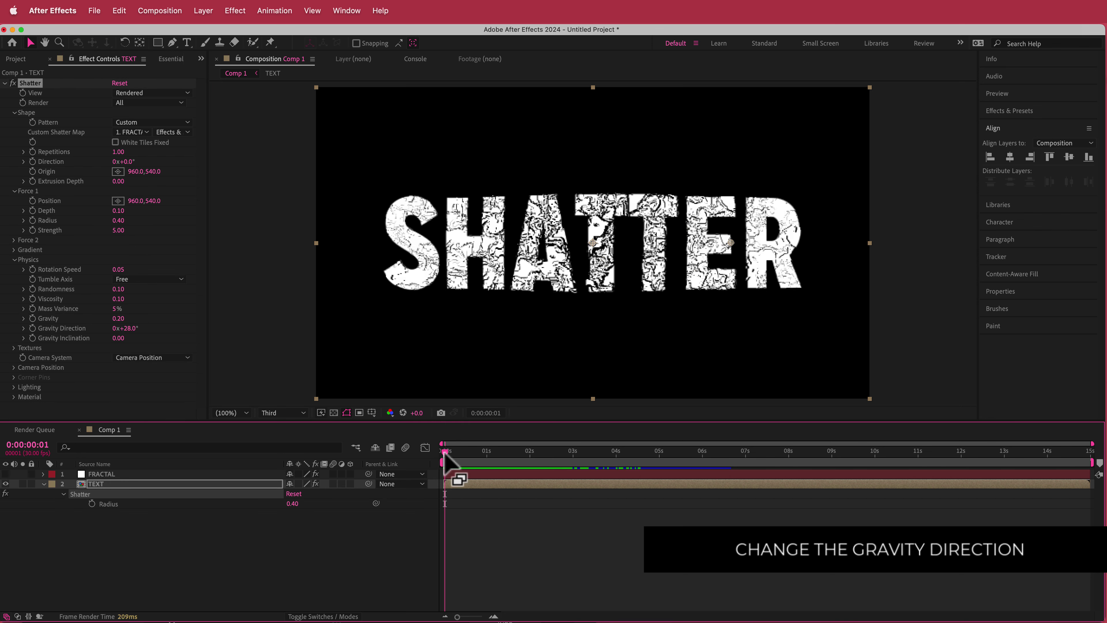
Return to the first frame and place Shatter's Force 1 position at the upper left of the letter S, about 260, 418.
left_click(14, 260)
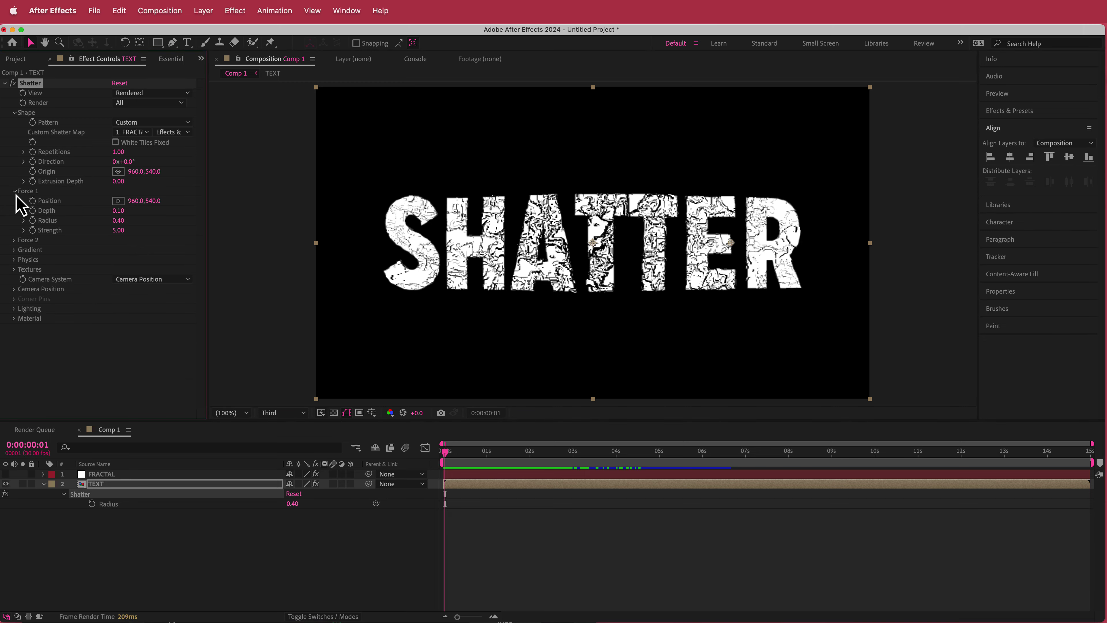
mouse_move(448, 458)
left_mouse_down()
mouse_move(474, 464)
mouse_move(433, 460)
left_mouse_up()
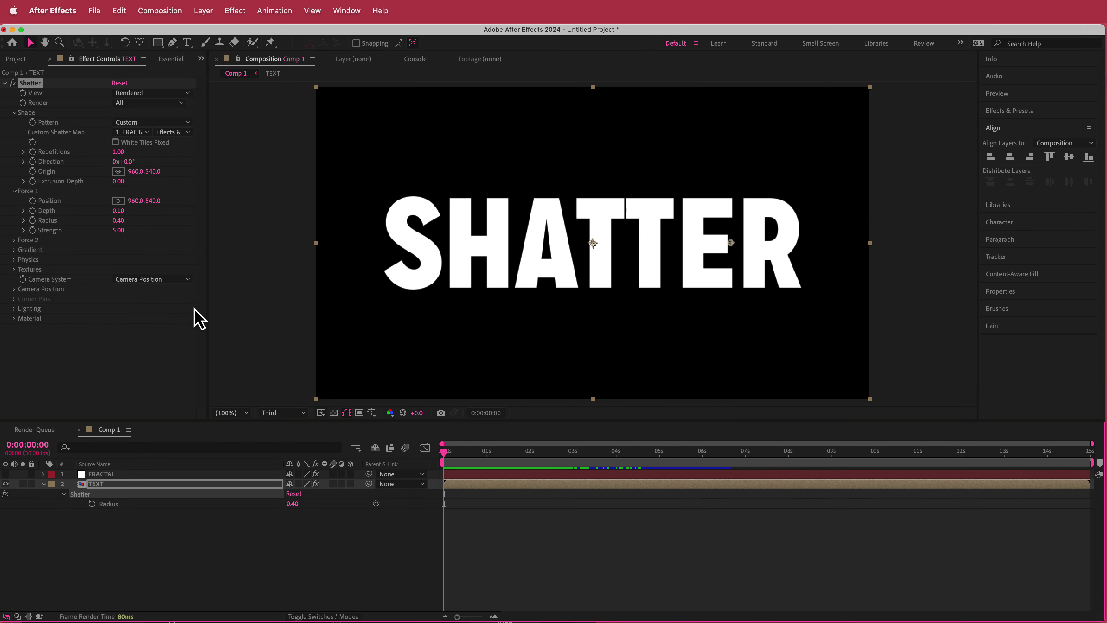
left_click(118, 201)
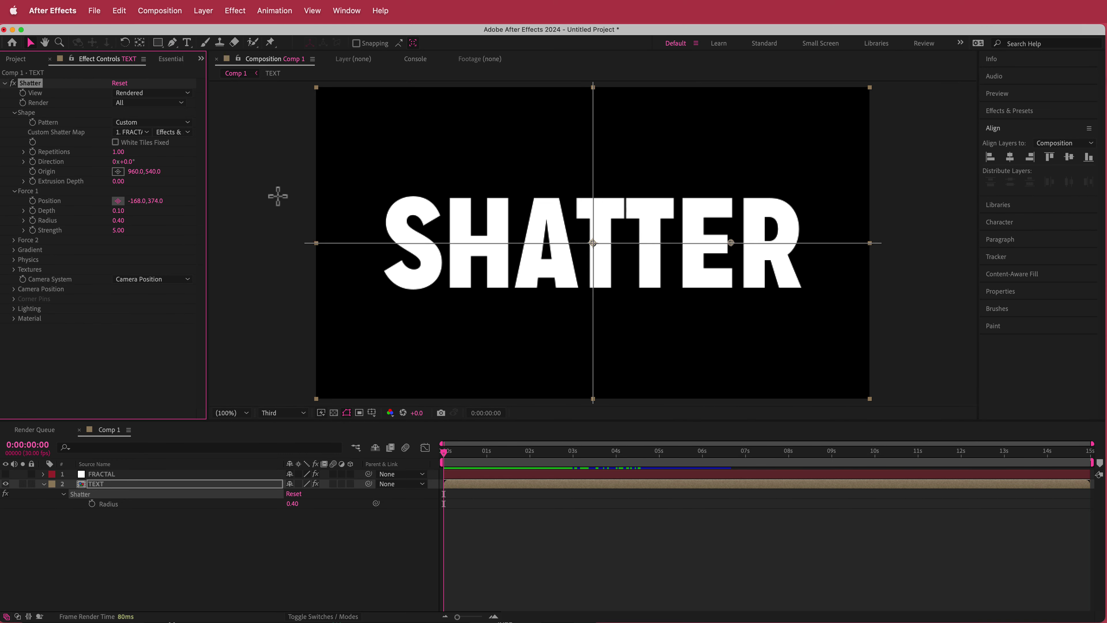
left_click(391, 208)
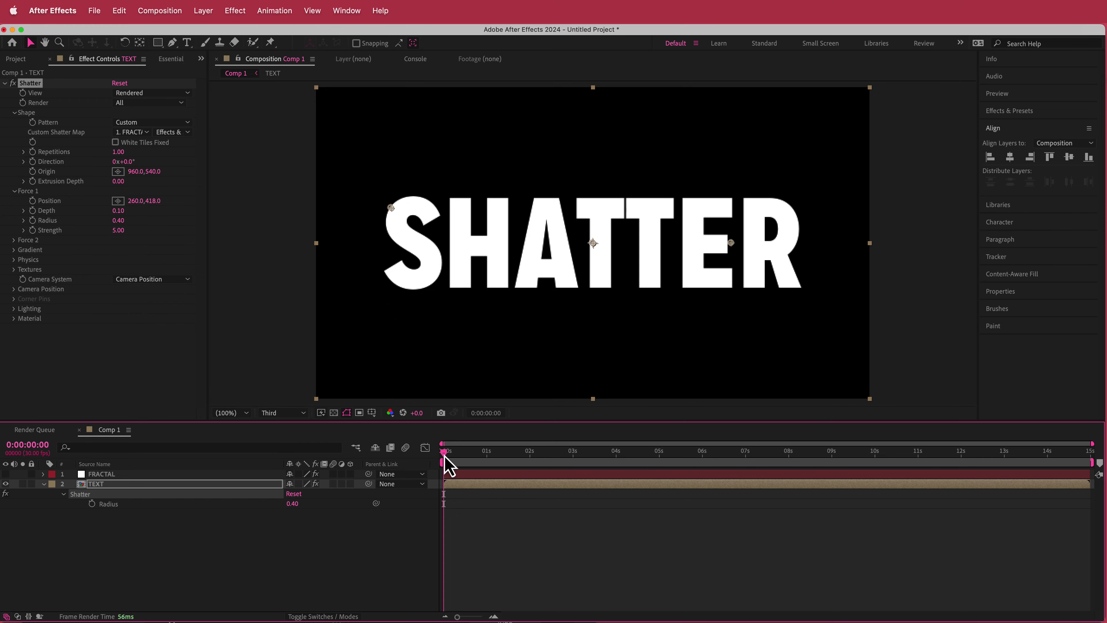
Set the Force 1 radius to 0.1 at 0:00:00:00 and start keyframing it.
mouse_move(446, 456)
left_mouse_down()
mouse_move(500, 456)
mouse_move(425, 458)
mouse_move(512, 456)
mouse_move(441, 457)
left_mouse_up()
left_click(123, 221)
type("0.1")
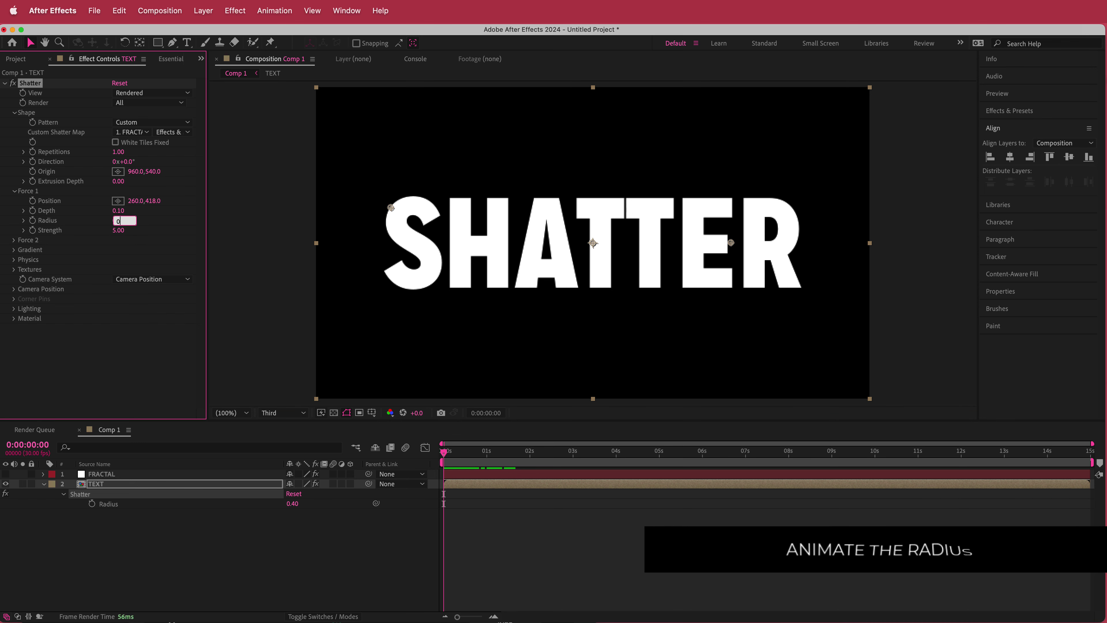
key("Return")
left_click(32, 220)
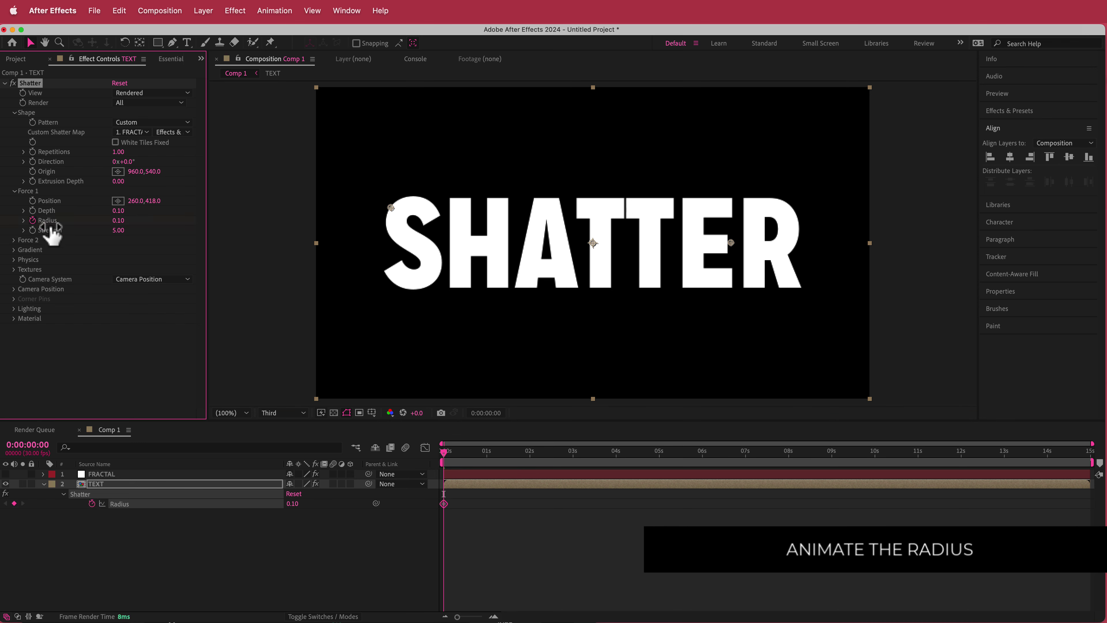
Keyframe the Force 1 radius at 0.9 at 0:00:04:00 and preview the shatter animation from the first frame.
left_click_drag(448, 464, 621, 466)
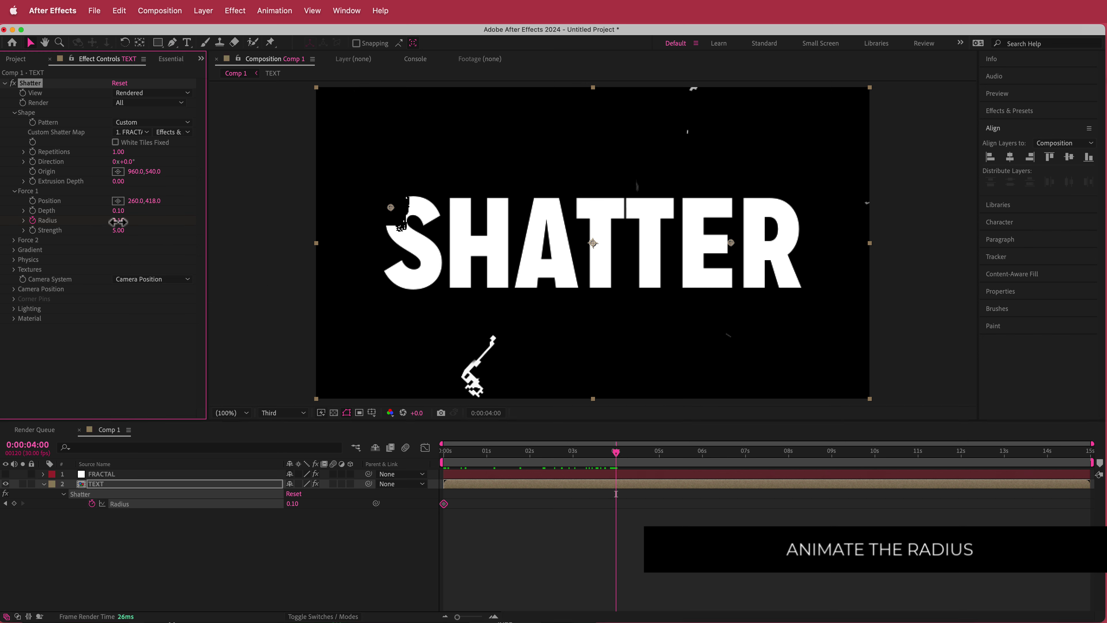
left_click_drag(118, 221, 162, 220)
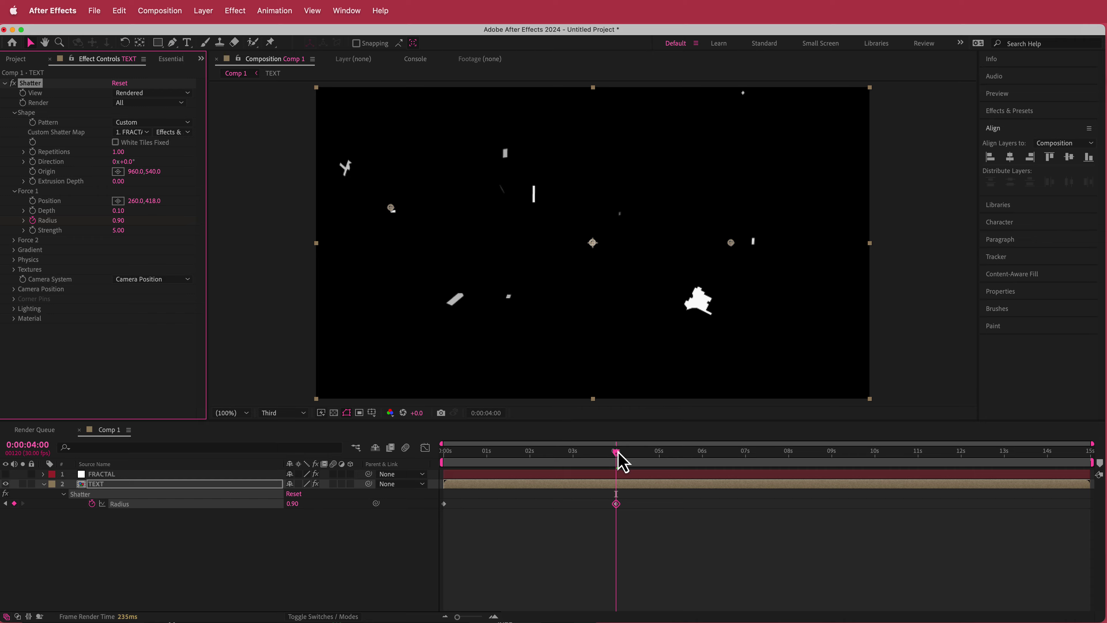
left_click_drag(618, 454, 430, 469)
key("space")
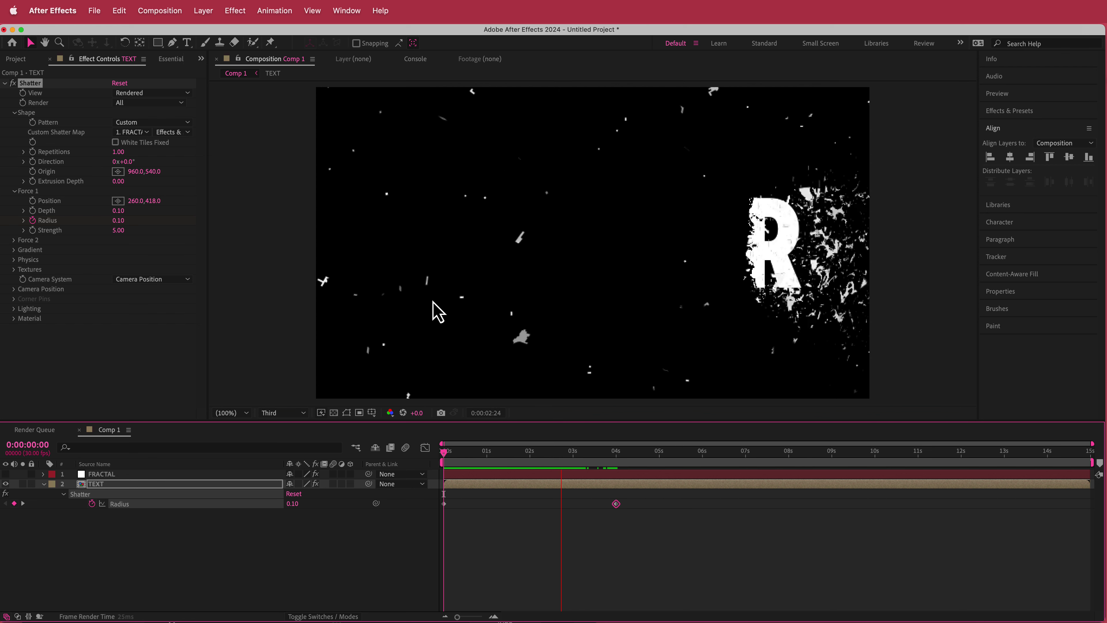
key("space")
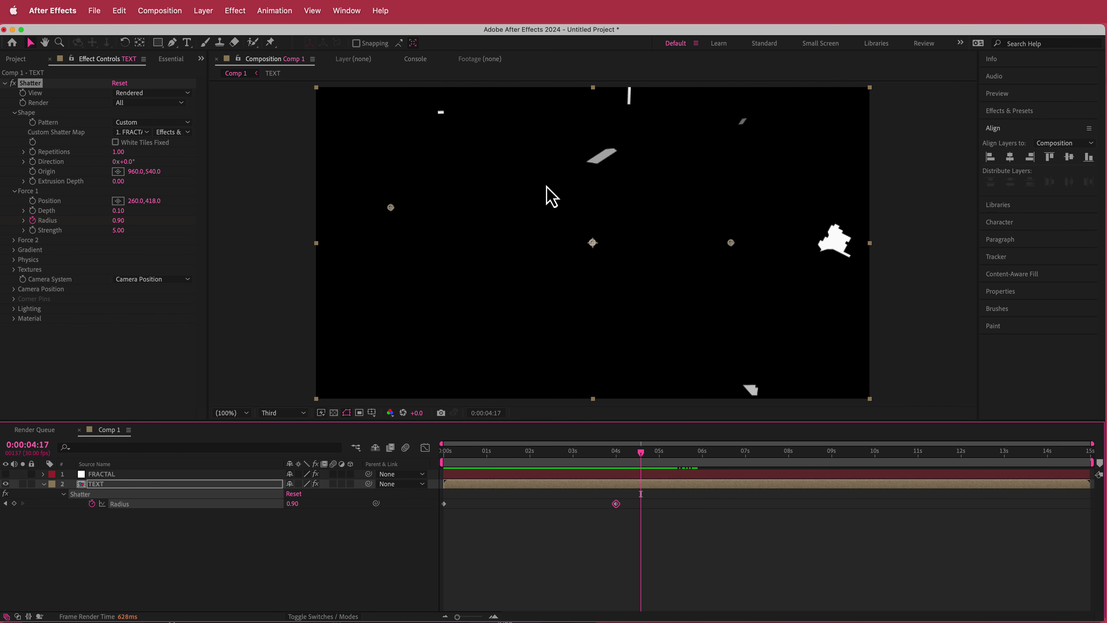
key("space")
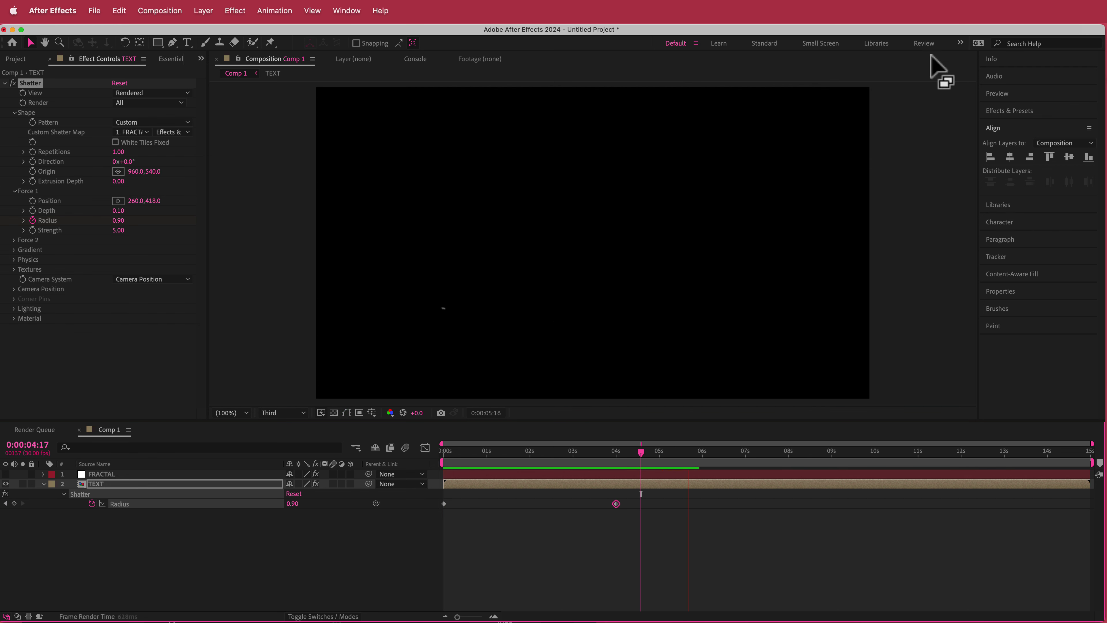
key("space")
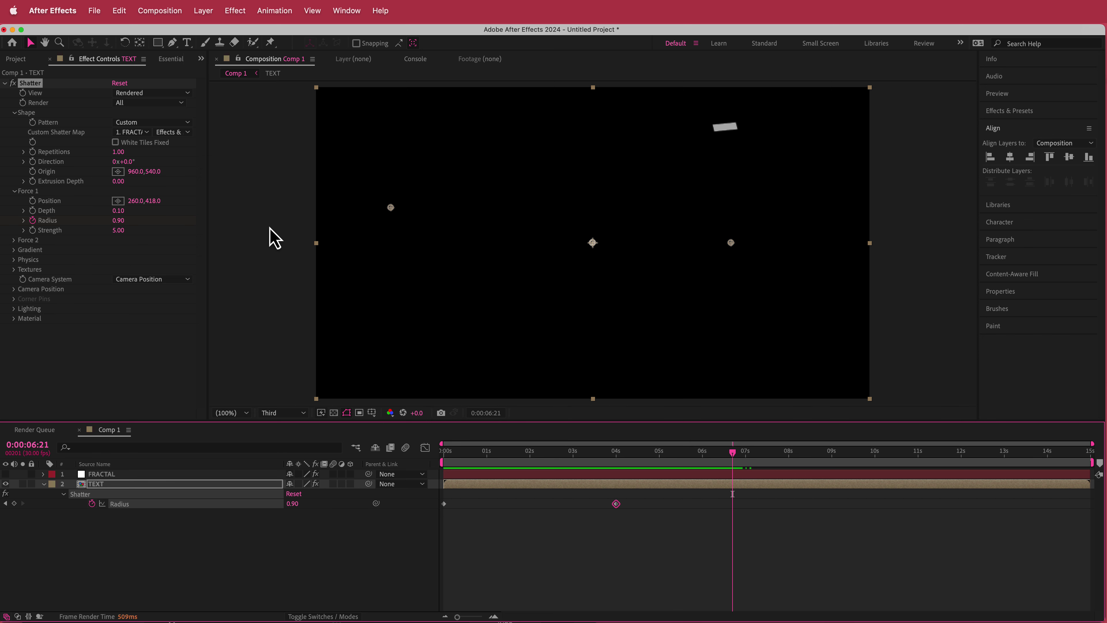
Set the Force 1 depth to 0.04 and strength to 3, and play the animation from the start.
left_click_drag(737, 463, 510, 457)
left_click(121, 211)
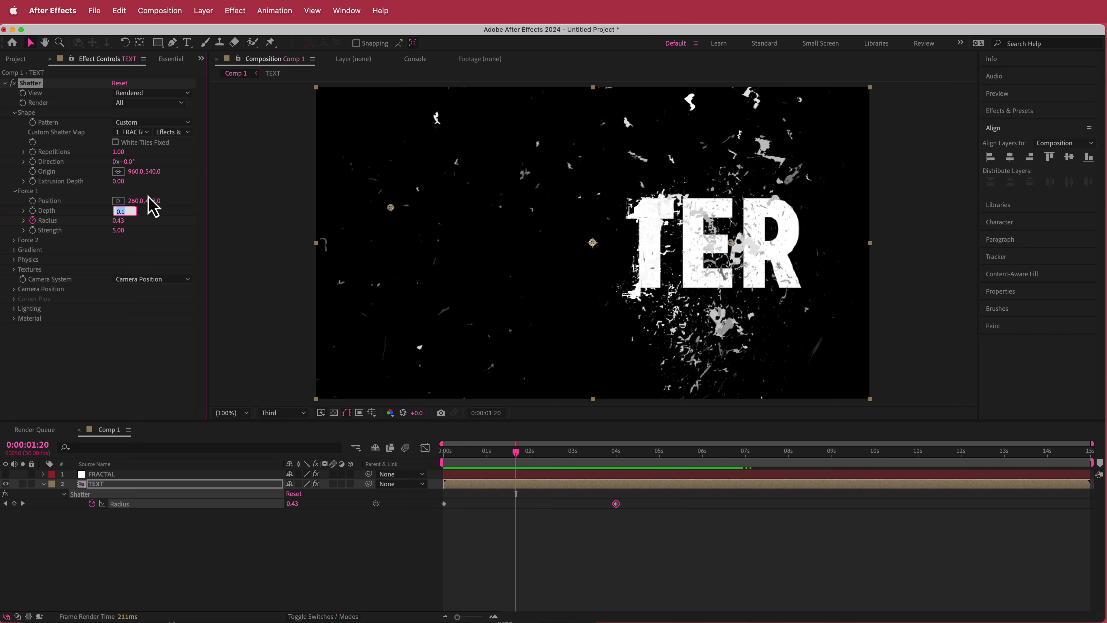
key("Return")
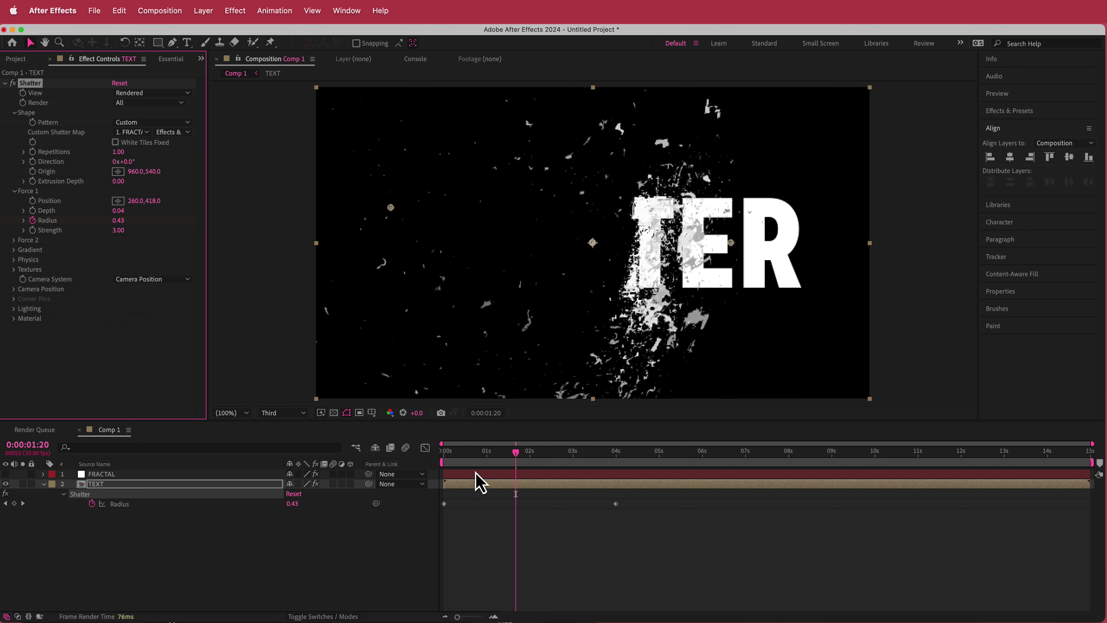
key("e")
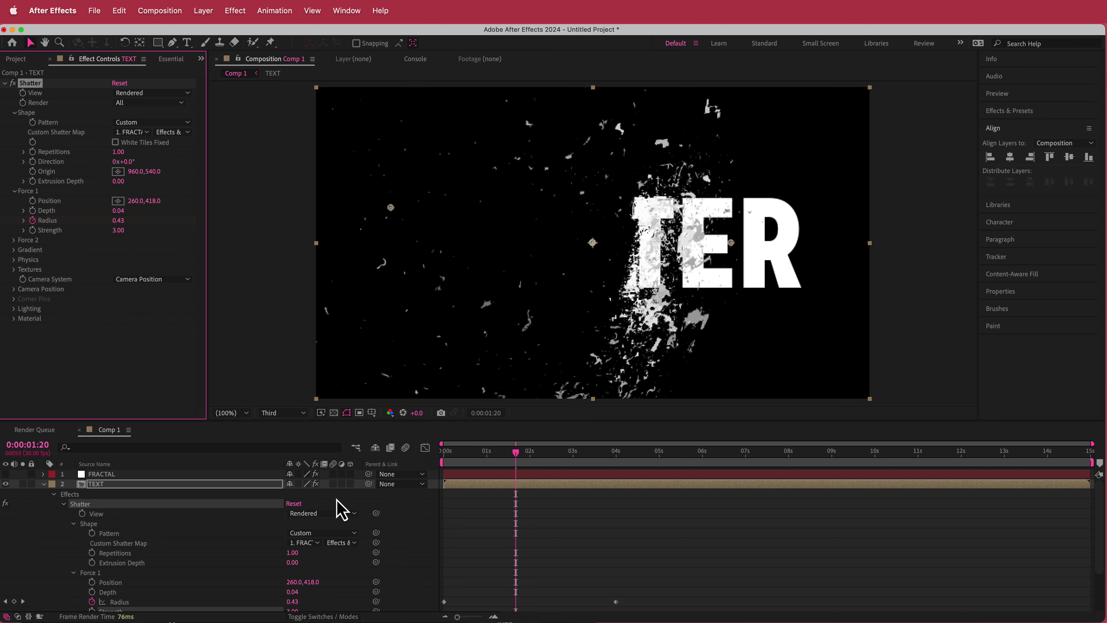
left_click(519, 523)
key("Home")
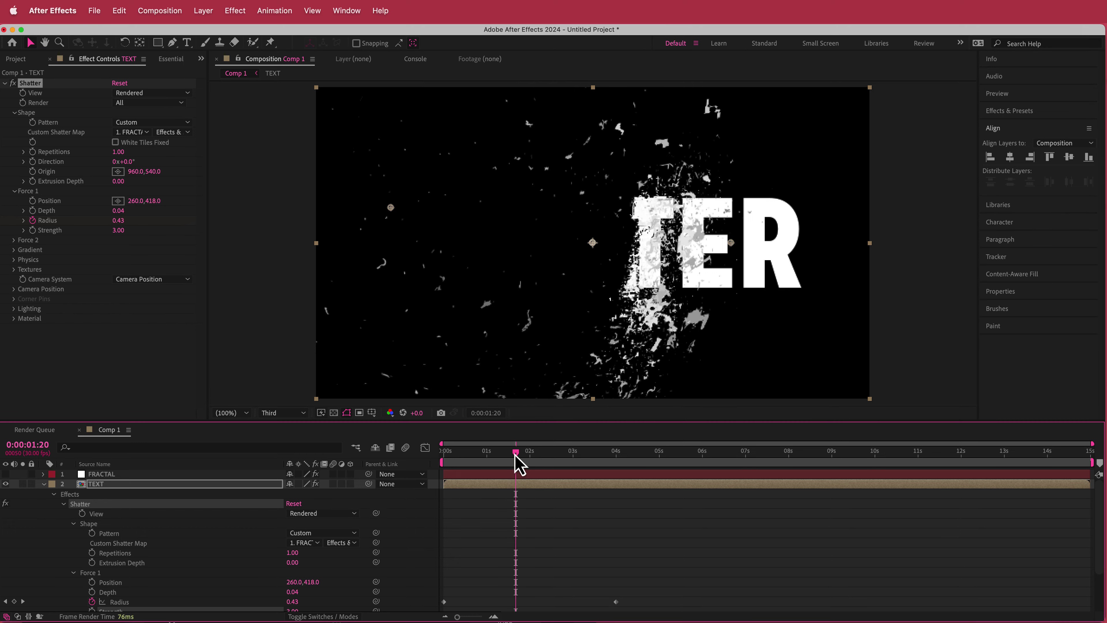
key("space")
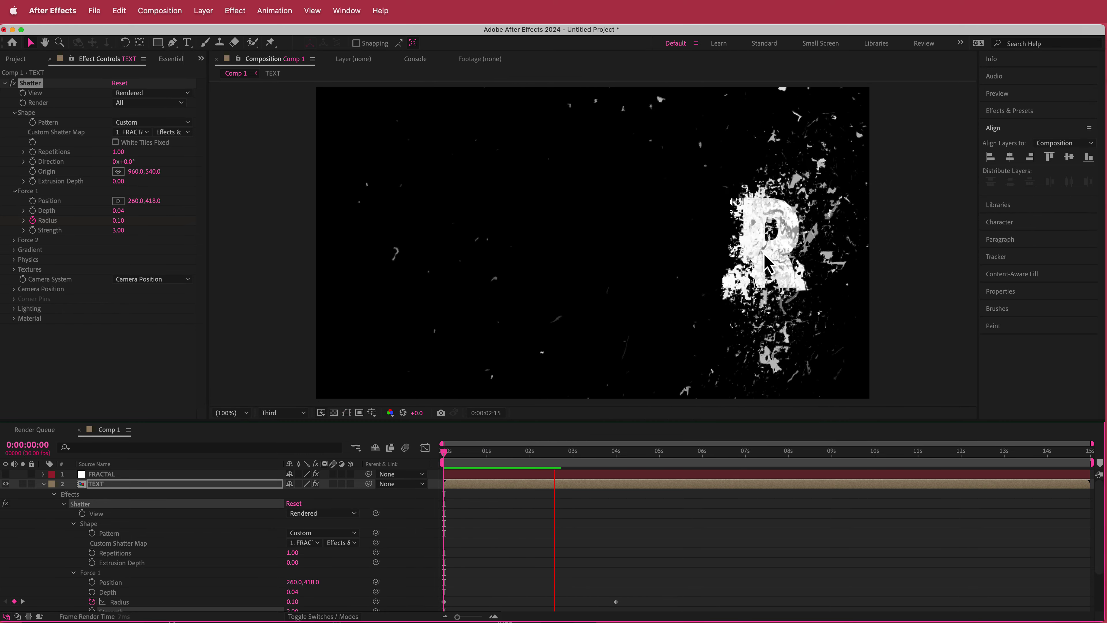
key("space")
Move the second radius keyframe earlier to about 3 seconds and preview the animation from the start.
scroll(658, 561, "down", 3)
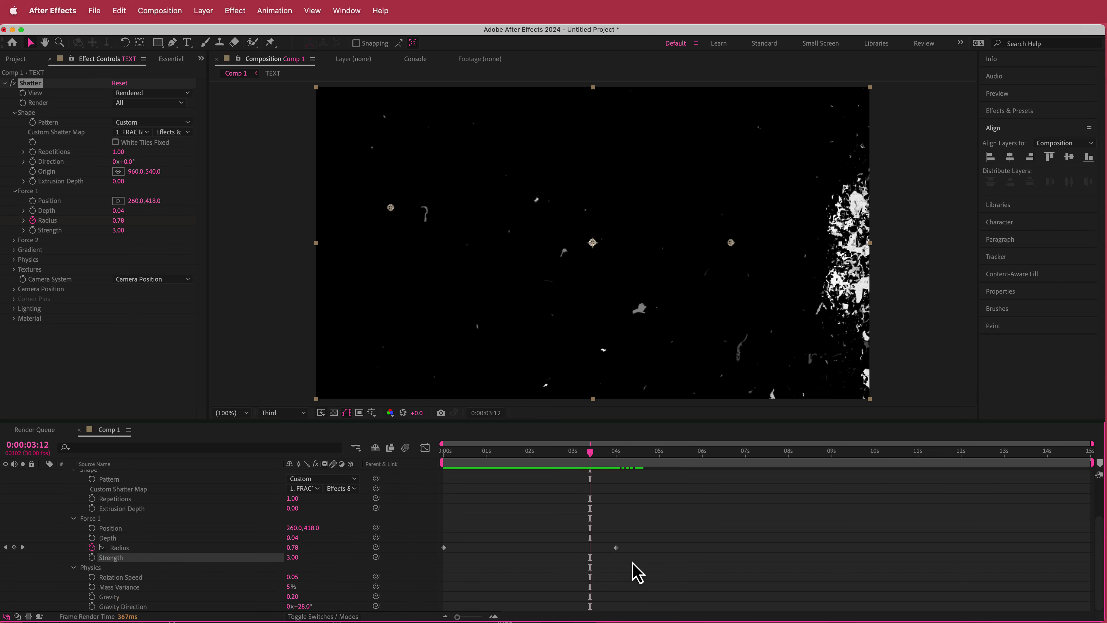
left_click_drag(617, 548, 576, 558)
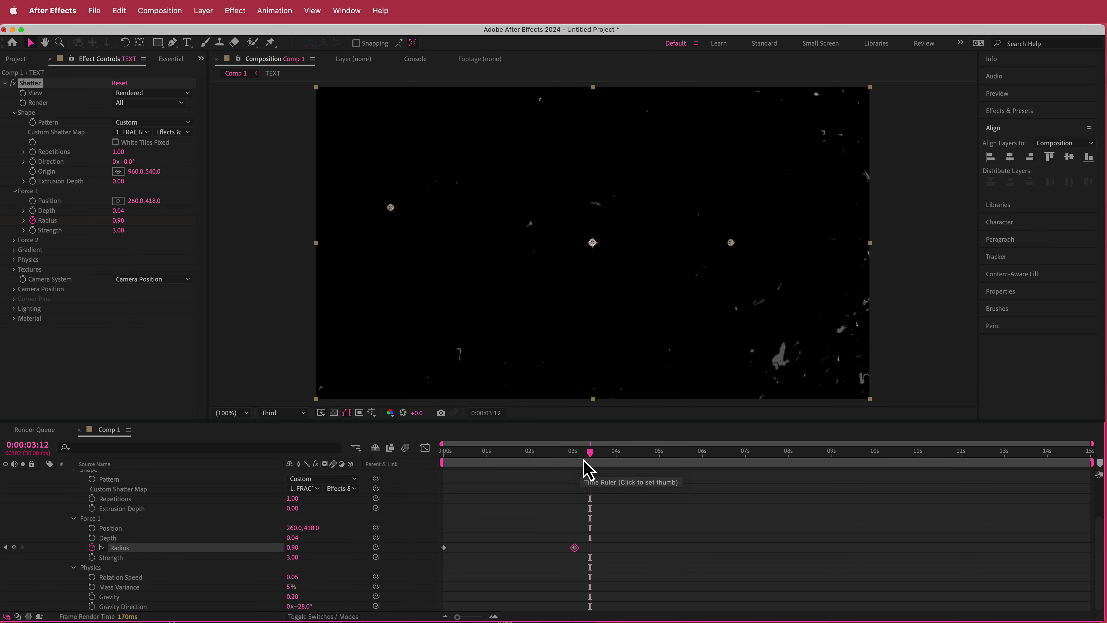
left_click_drag(586, 469, 464, 478)
key("Home")
key("space")
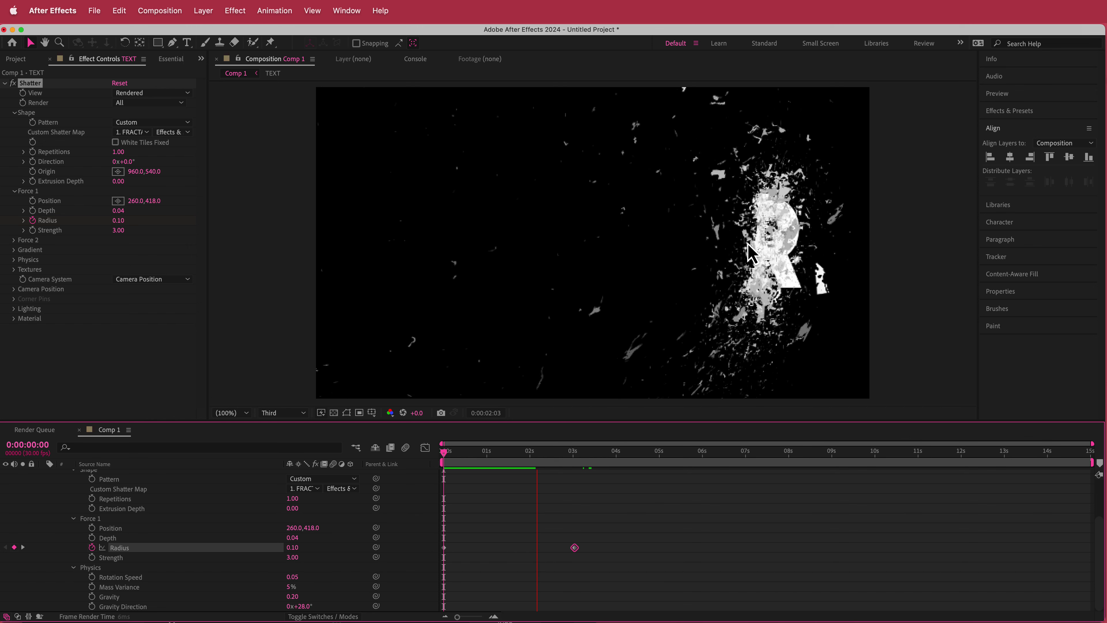
key("space")
Move the second radius keyframe to just after 2 seconds, preview the faster shatter and return to the first frame.
left_click_drag(563, 548, 539, 563)
key("Home")
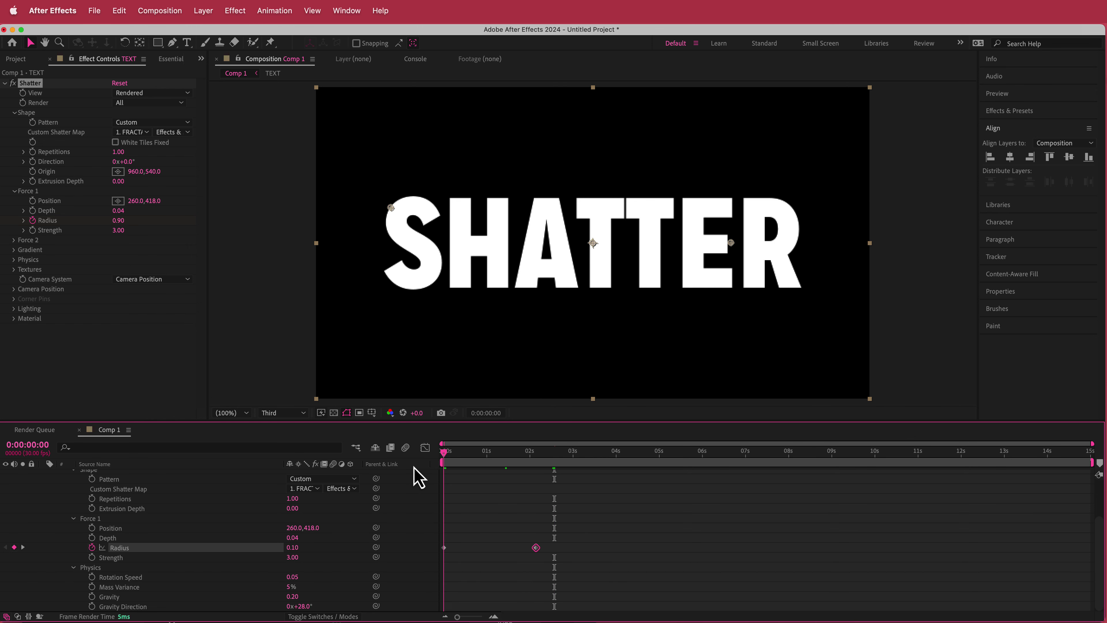
key("space")
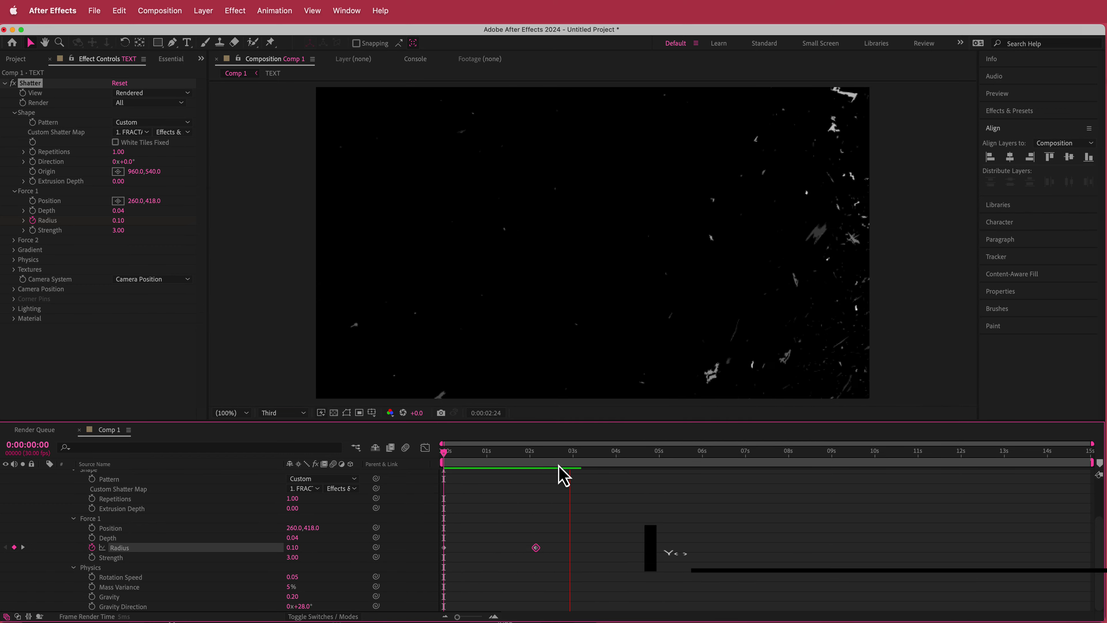
key("space")
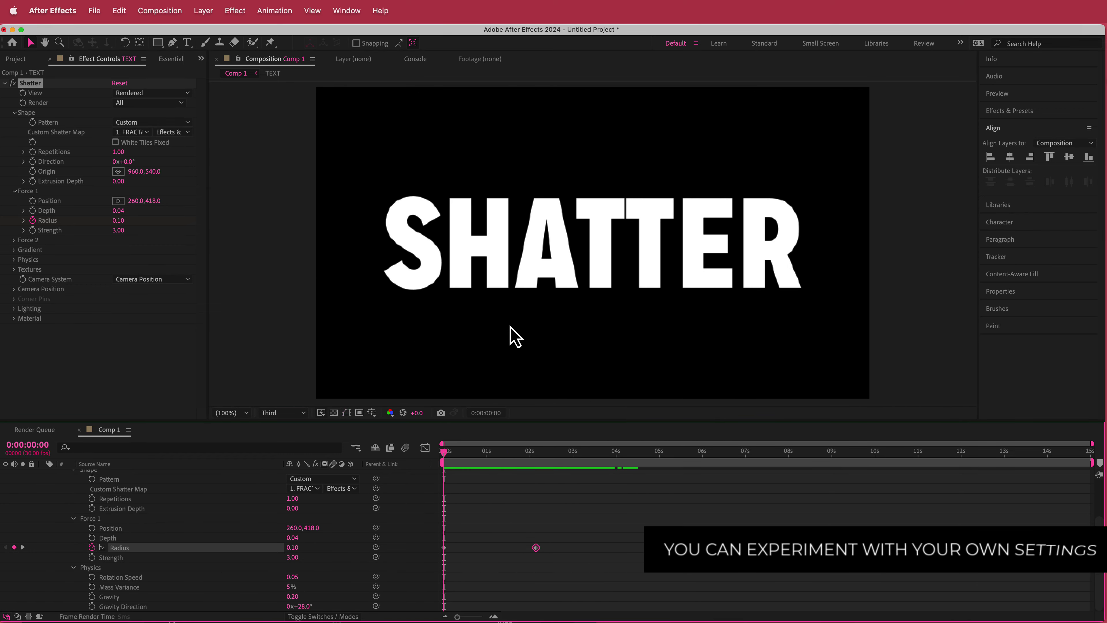
key("space")
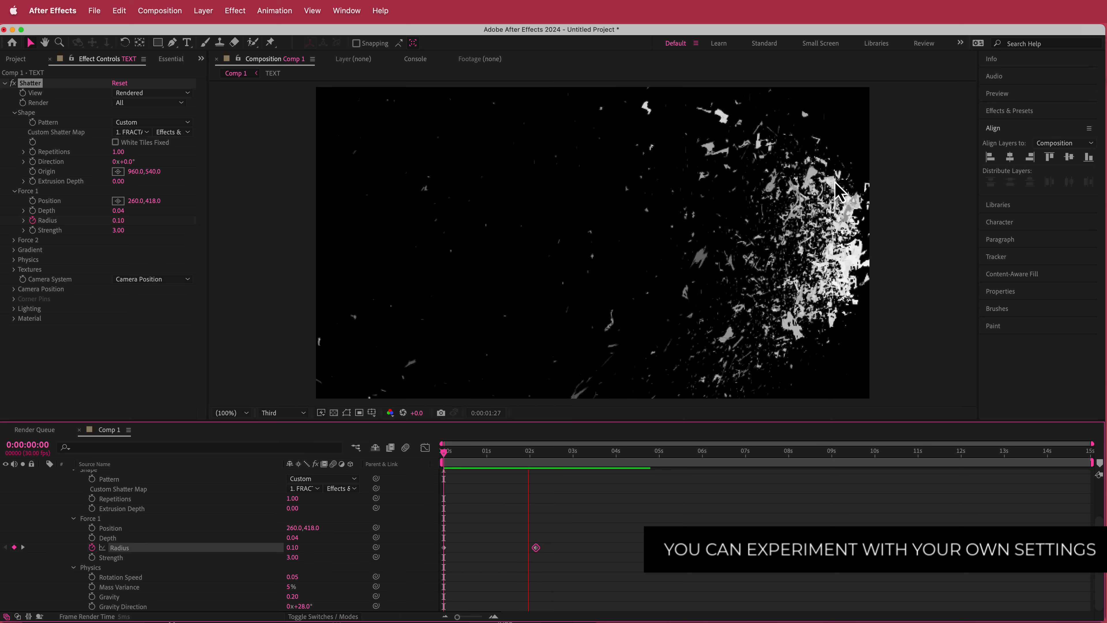
left_click(593, 456)
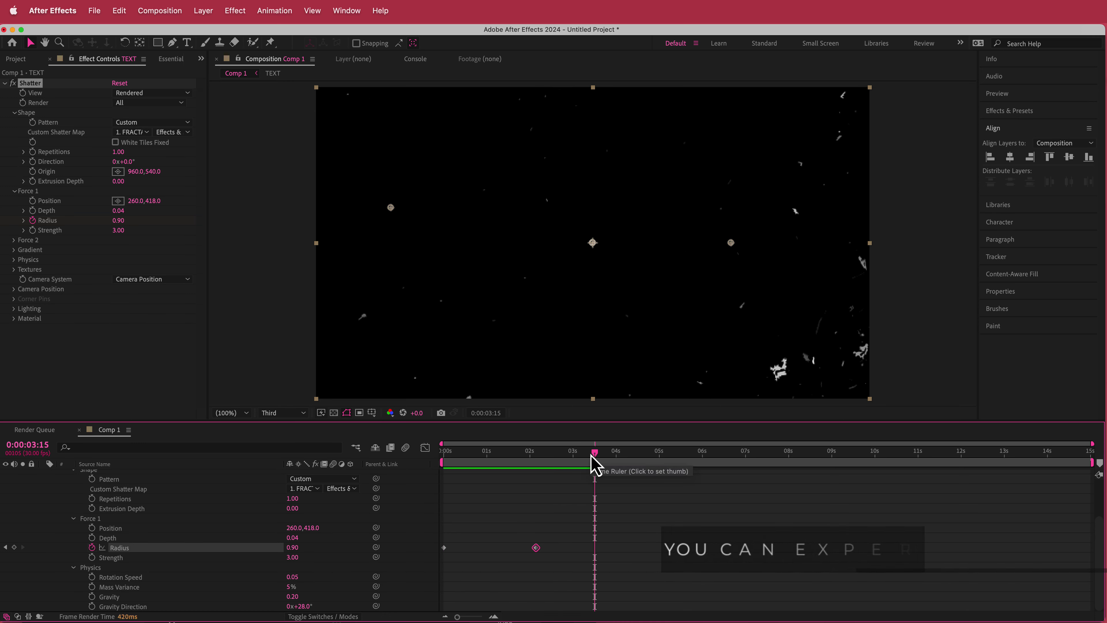
left_click_drag(594, 456, 427, 475)
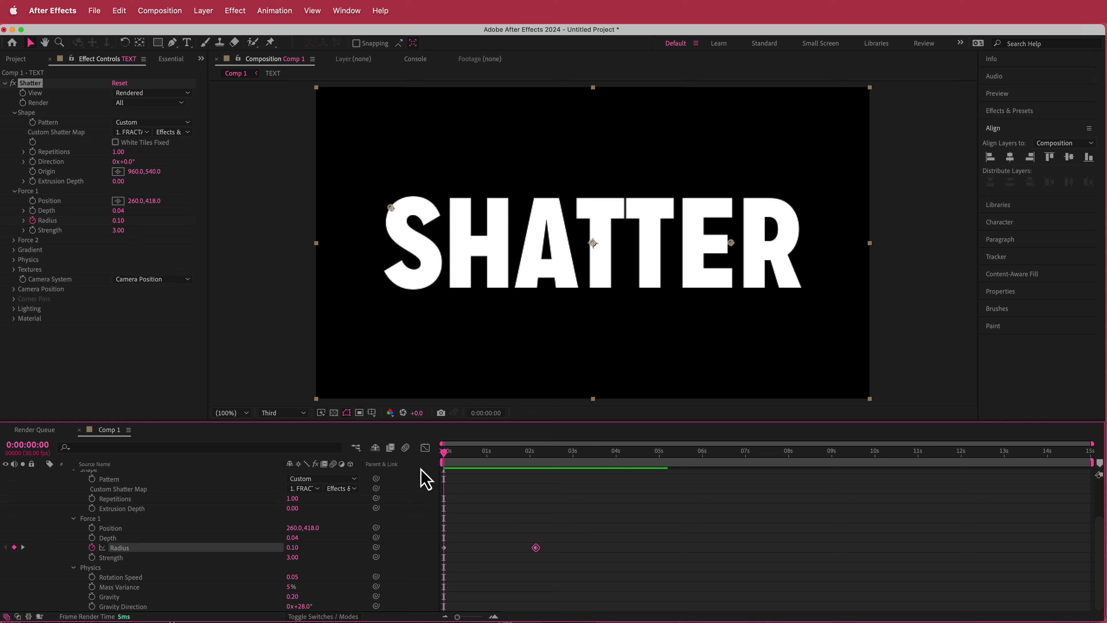
Collapse the TEXT layer's properties and pre-compose the FRACTAL and TEXT layers into a composition named FINAL.
scroll(130, 527, "up", 3)
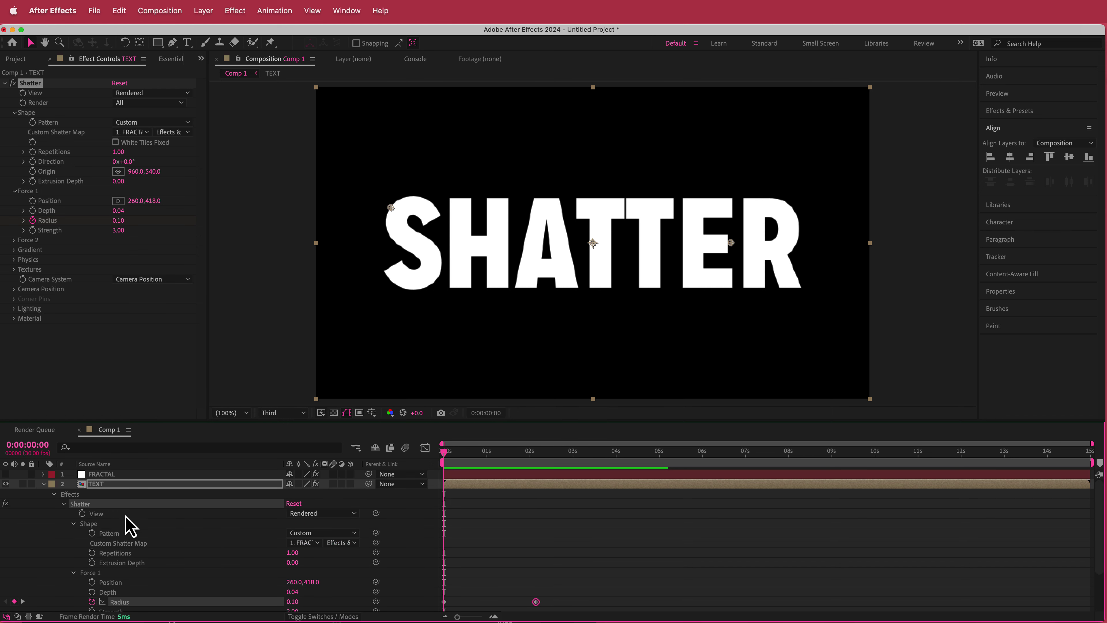
left_click(43, 485)
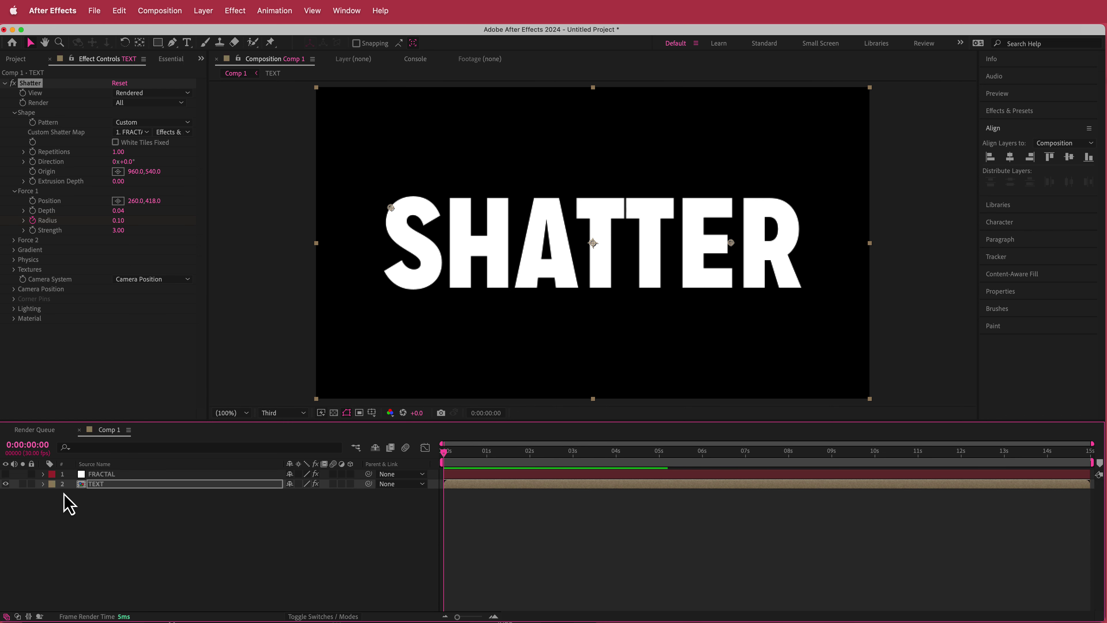
key("super+a")
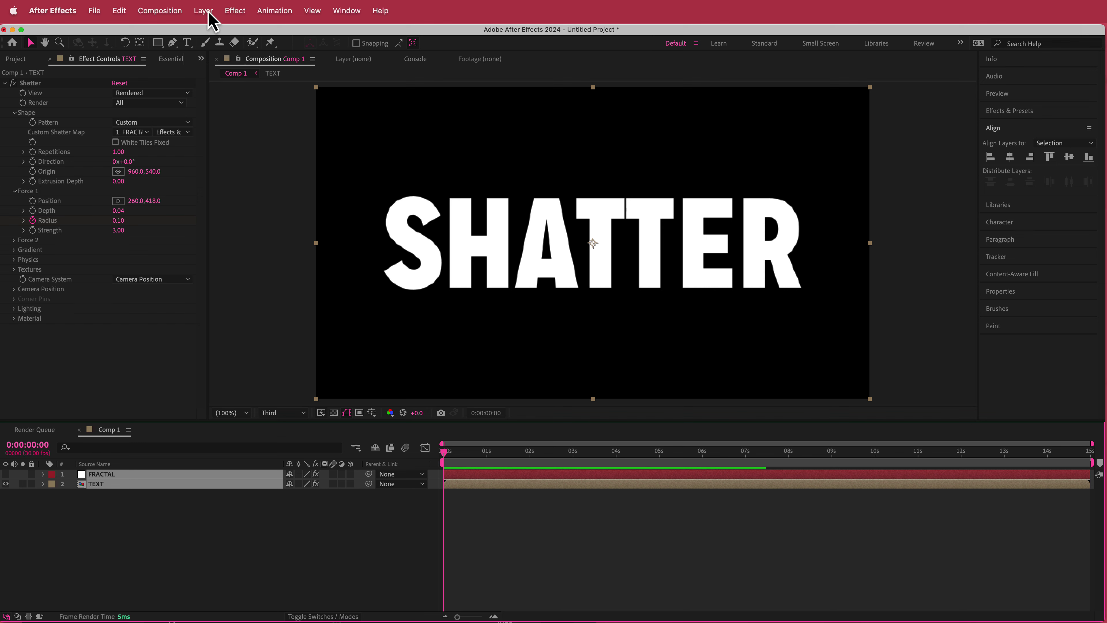
left_click(209, 13)
left_click(271, 426)
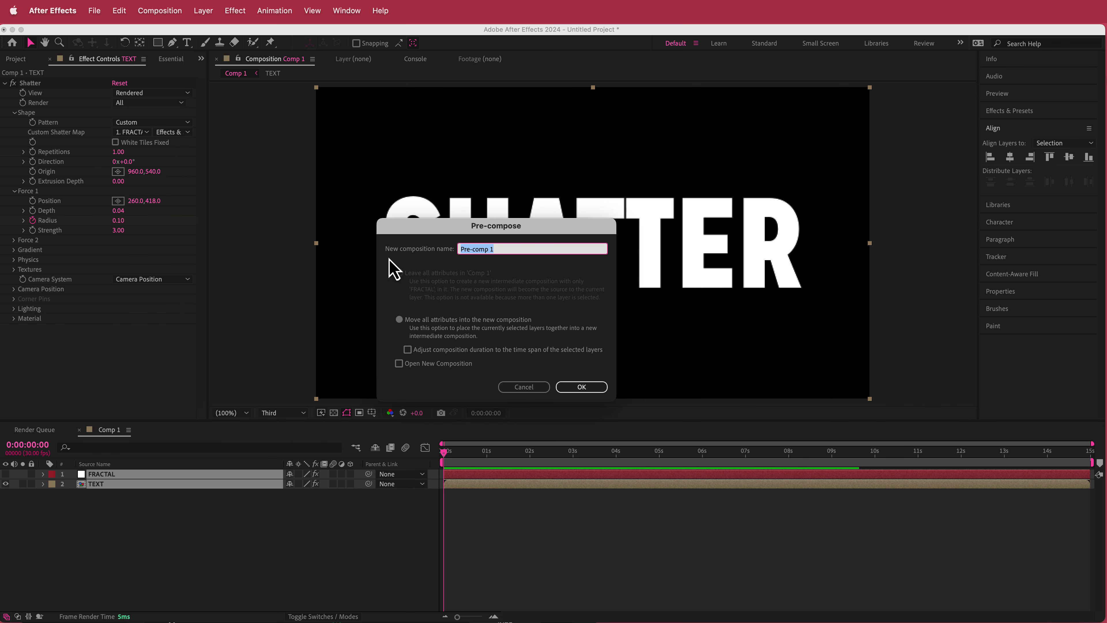
type("FINAL")
key("Return")
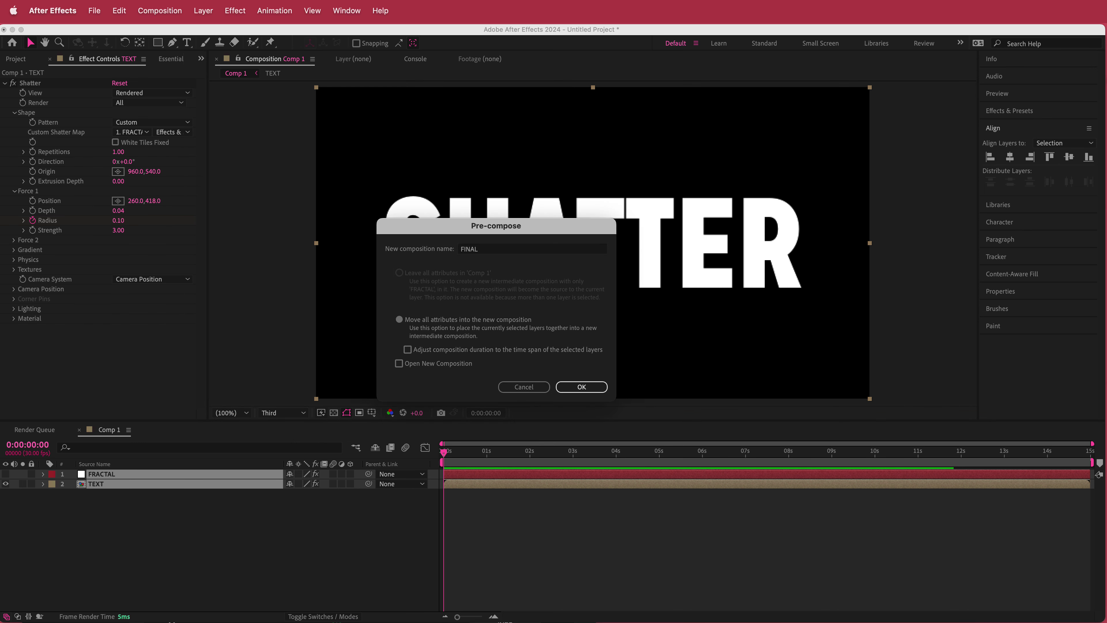
Create a new solid named BG and place it beneath the FINAL layer.
right_click(291, 489)
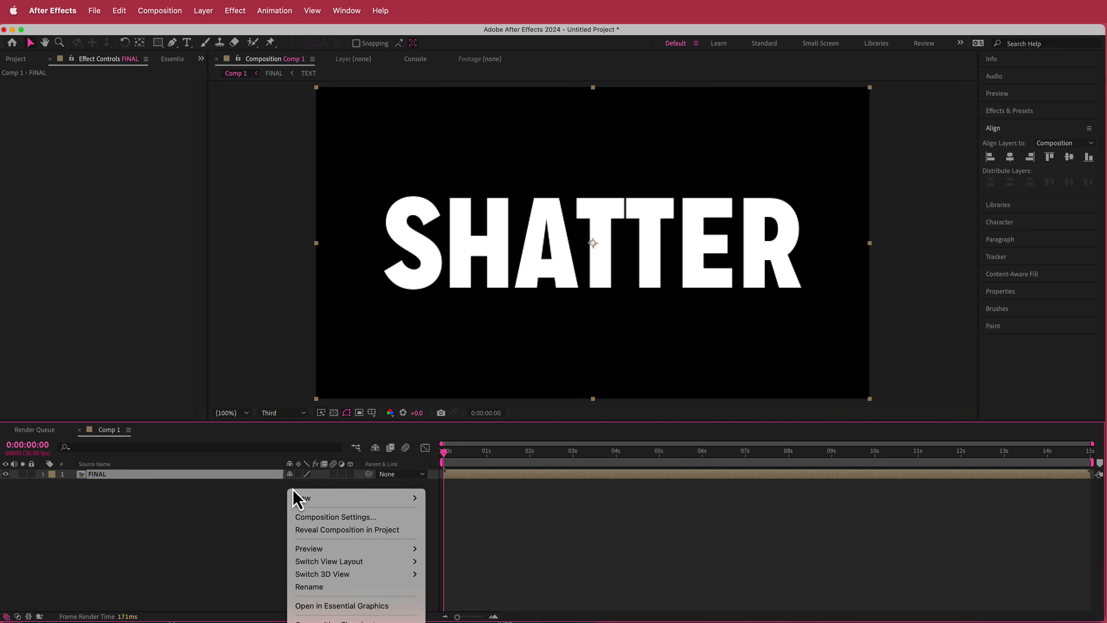
mouse_move(349, 497)
left_click(484, 529)
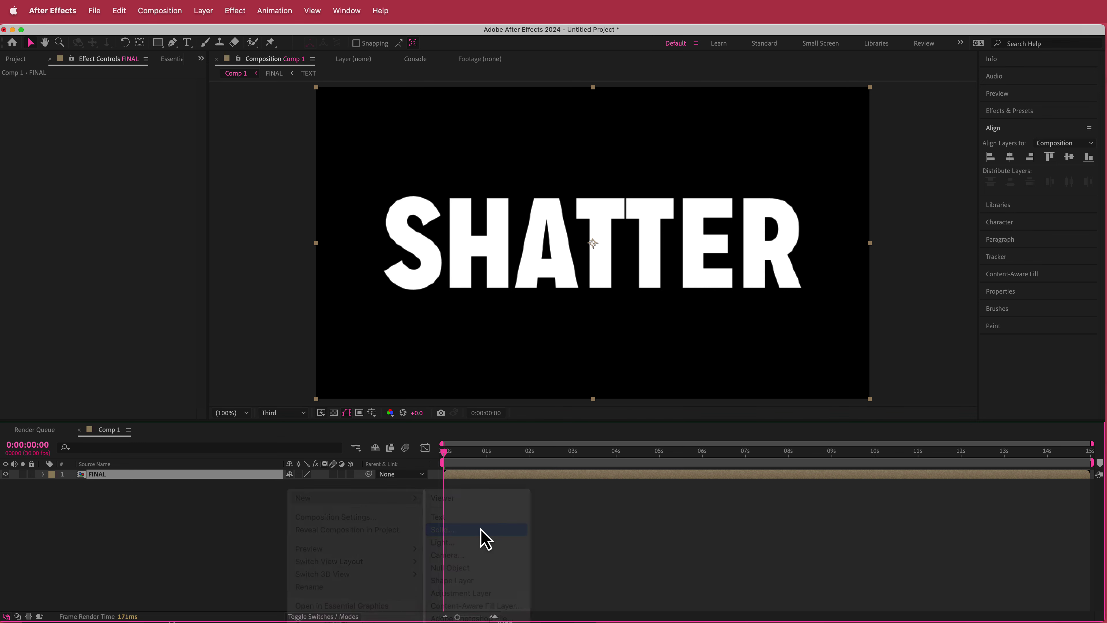
type("BG")
key("Return")
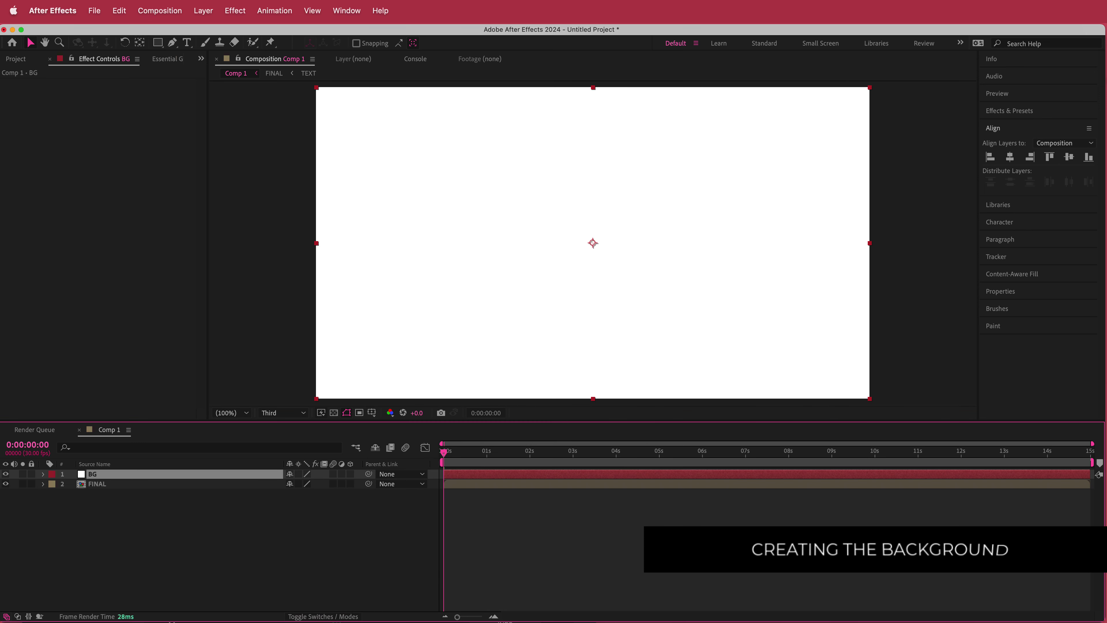
left_click_drag(171, 475, 169, 490)
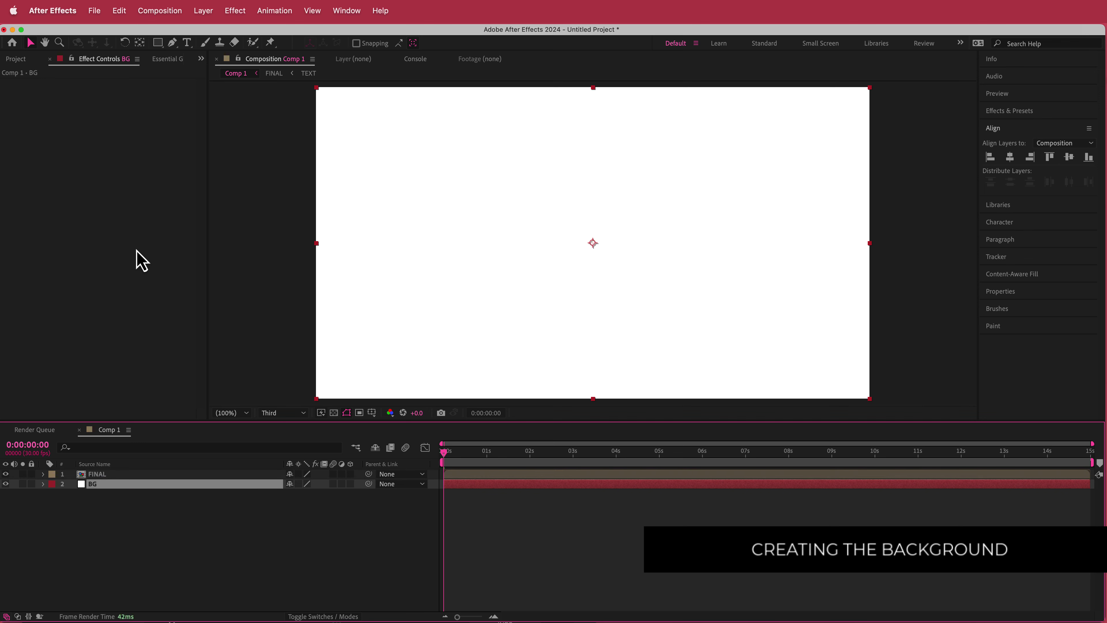
Apply the Gradient Ramp effect to the BG layer.
key("ctrl+space")
type("grad")
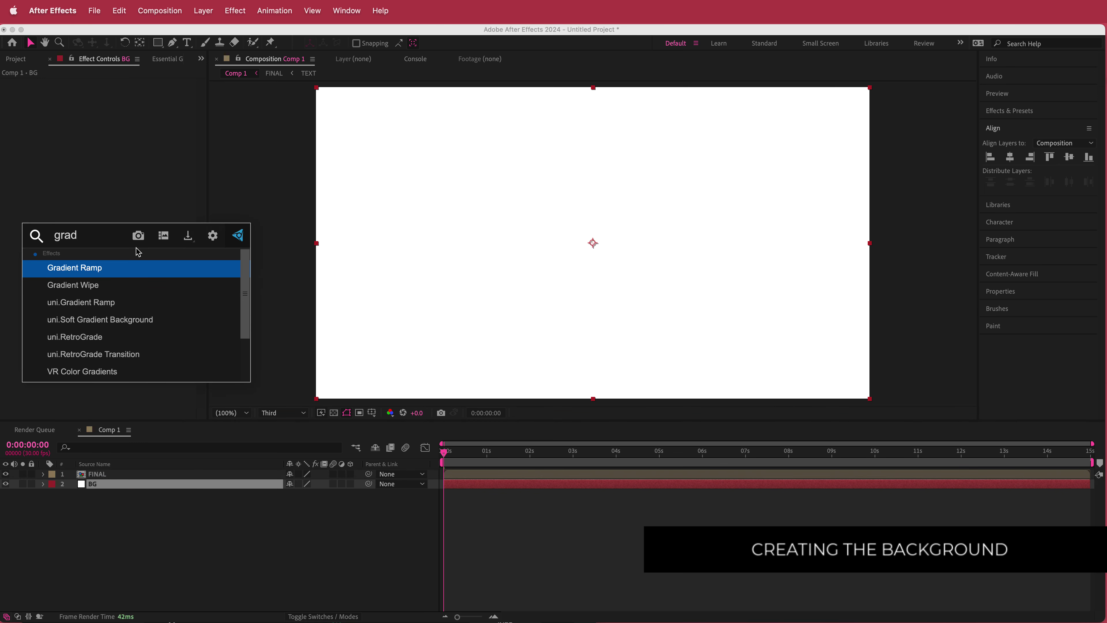
key("Return")
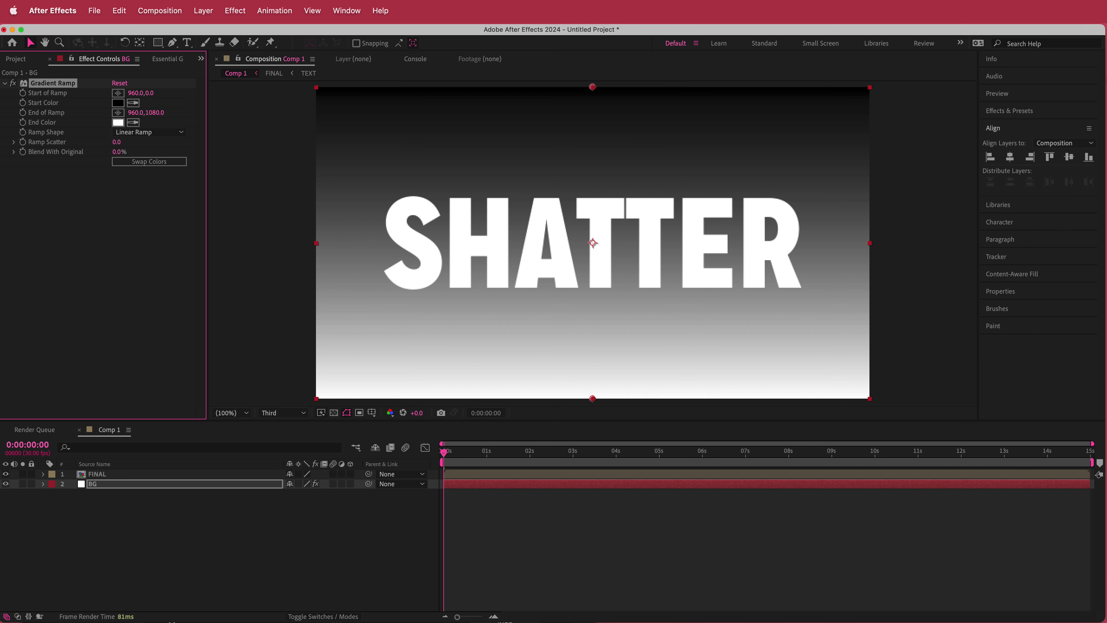
Switch to Color Hunt, copy the darkest purple of the purple-pink palette, and set it as Gradient Ramp's end color in After Effects.
key("super+Tab")
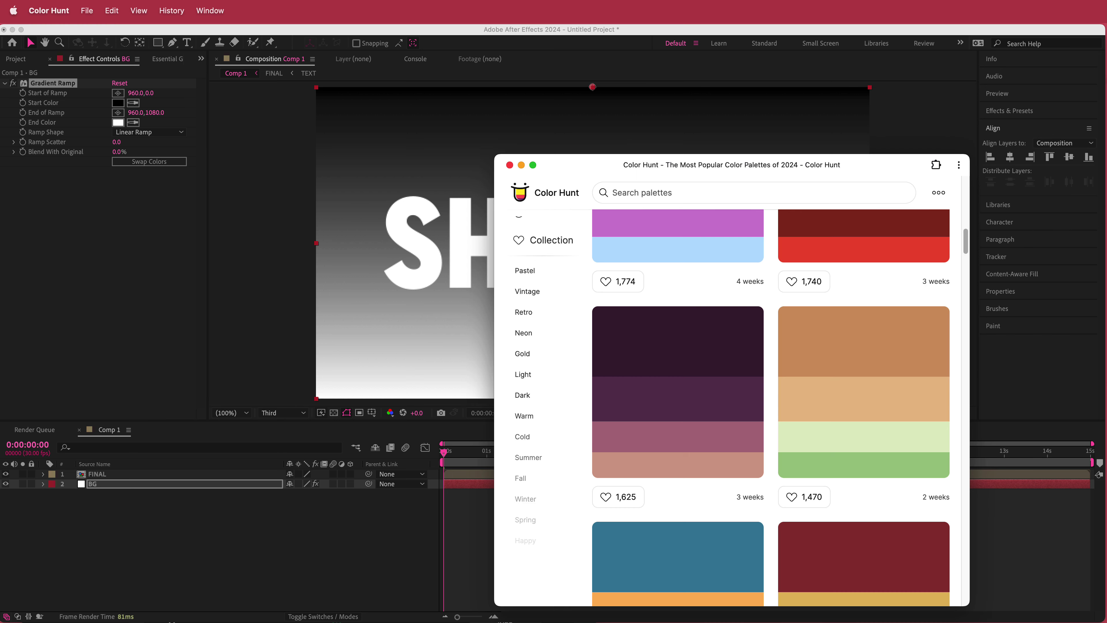
left_click(619, 380)
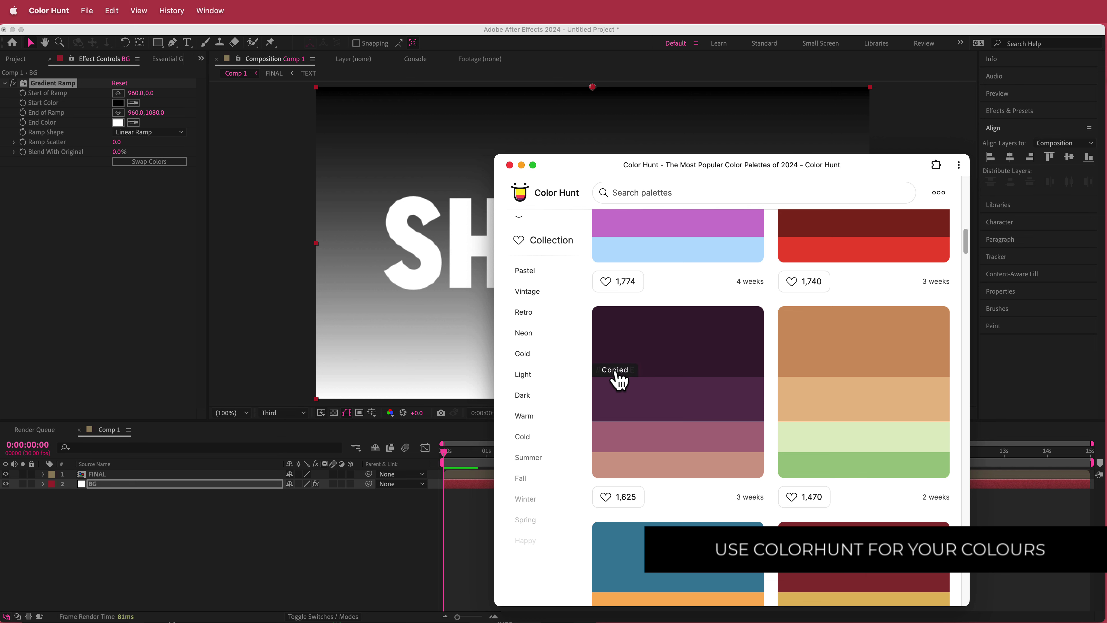
key("super+Tab")
left_click(117, 122)
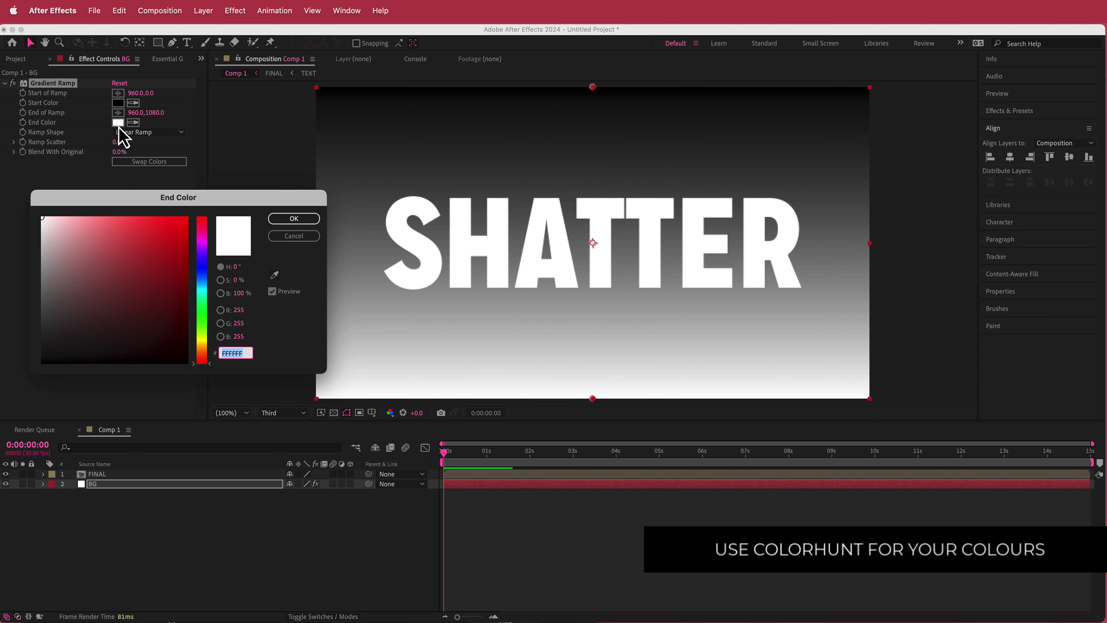
key("super+v")
left_click(288, 219)
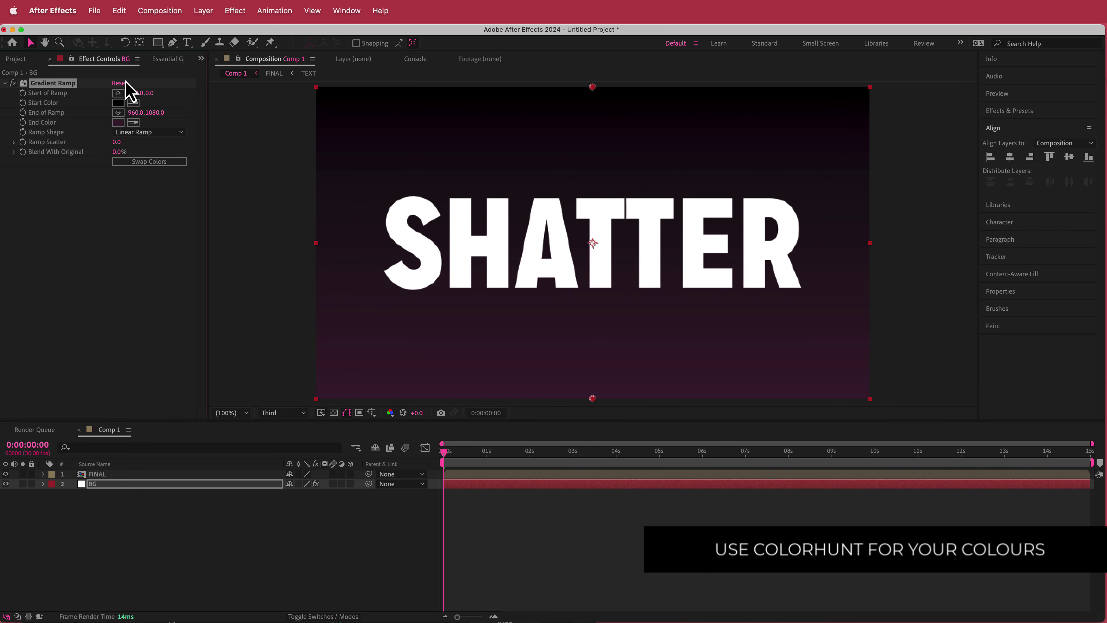